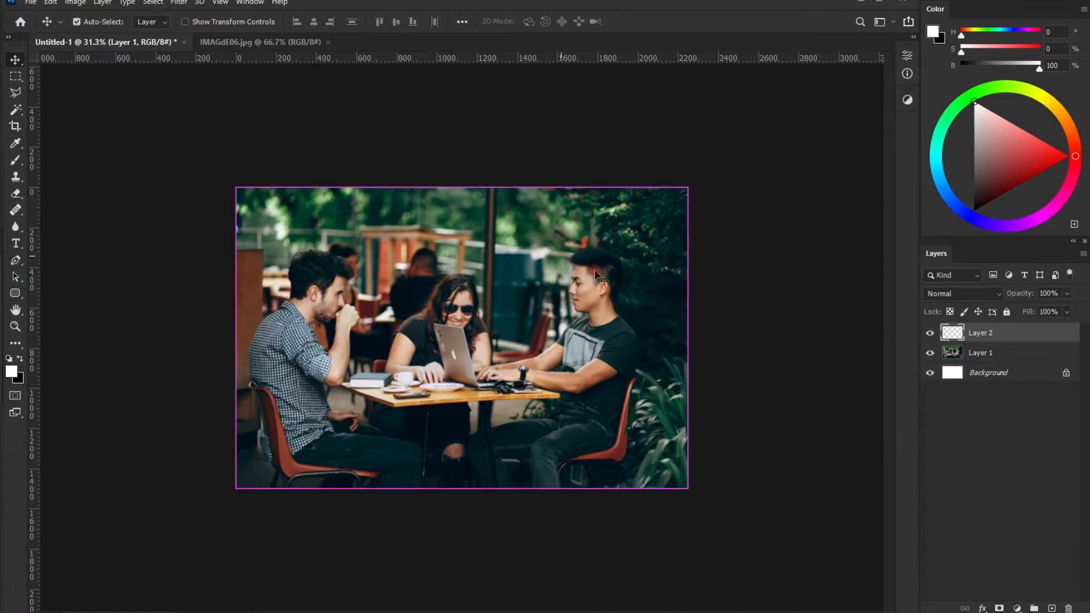
- Scale the storefront photo layer to about 143.85% and position it centred horizontally so it covers the whole canvas
{"action": "key", "text": "ctrl+t"}
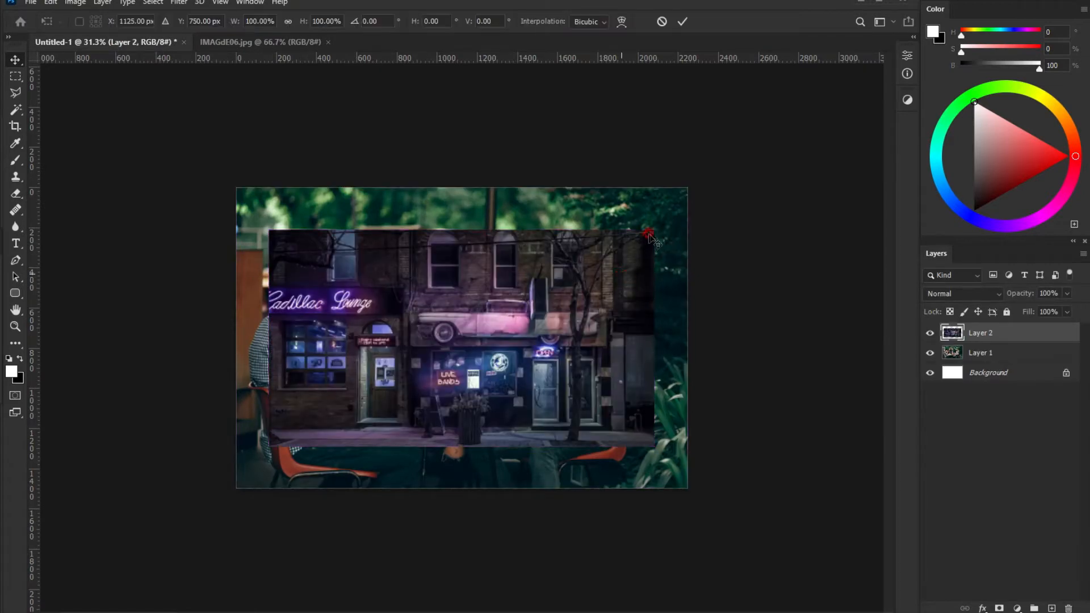
{"action": "left_click_drag", "start_coordinate": [654, 230], "coordinate": [609, 269]}
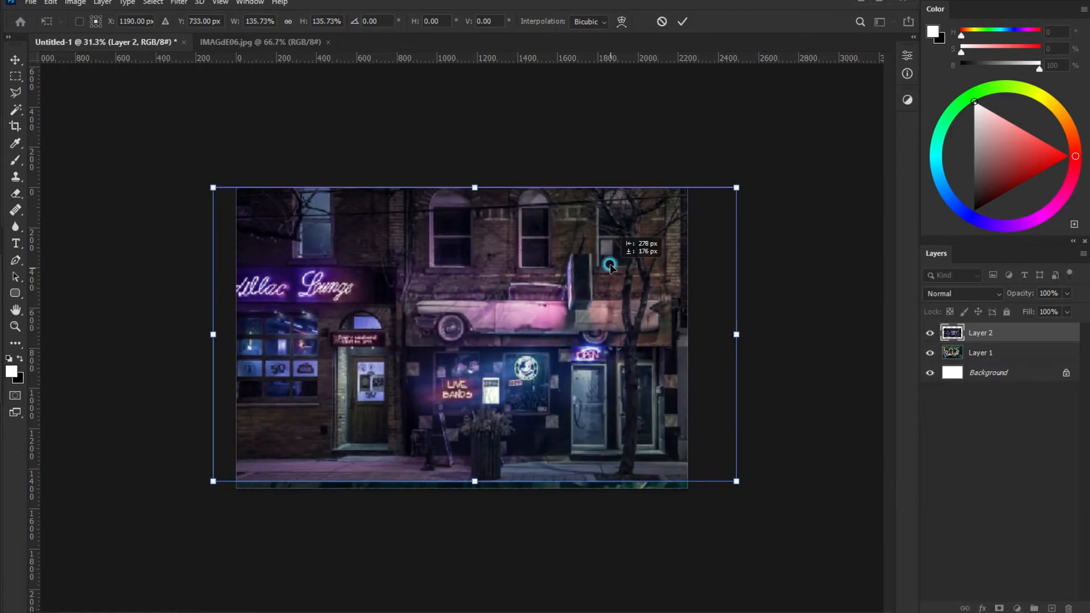
{"action": "left_click_drag", "start_coordinate": [732, 478], "coordinate": [756, 492]}
{"action": "left_click_drag", "start_coordinate": [205, 191], "coordinate": [200, 181]}
{"action": "left_click_drag", "start_coordinate": [350, 248], "coordinate": [332, 255]}
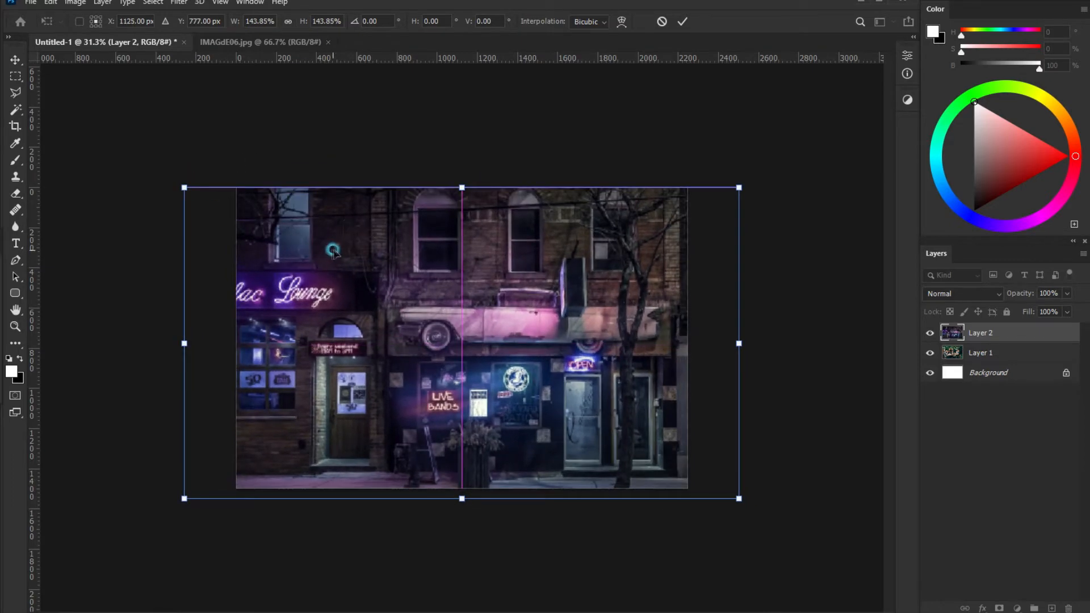
{"action": "left_click", "coordinate": [683, 21]}
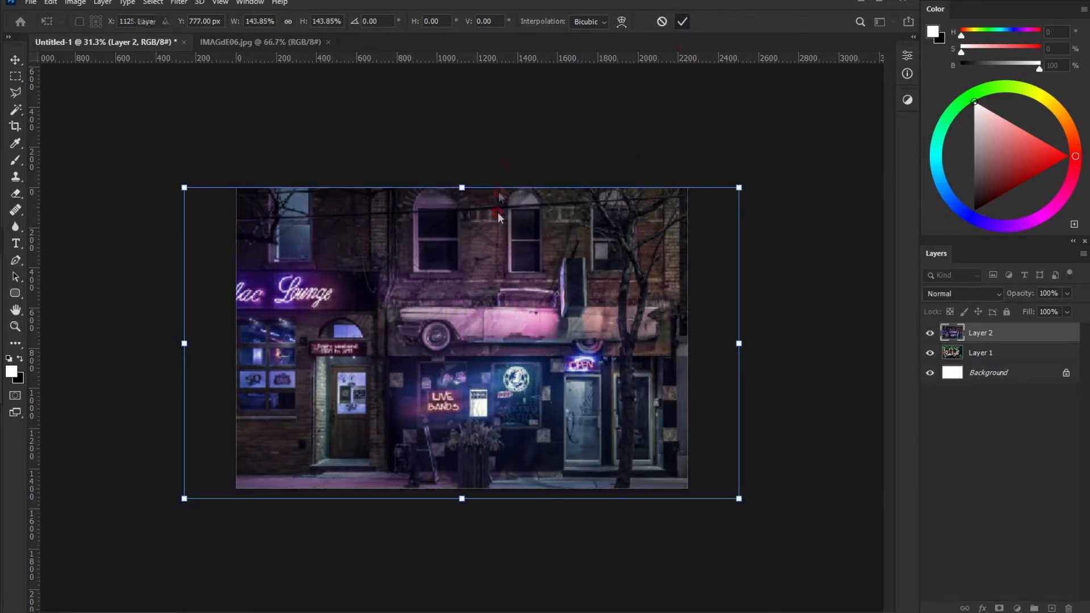
- Set the storefront layer's blend mode to Screen
{"action": "scroll", "coordinate": [450, 303], "scroll_direction": "up", "scroll_amount": 2}
{"action": "scroll", "coordinate": [450, 305], "scroll_direction": "up", "scroll_amount": 1}
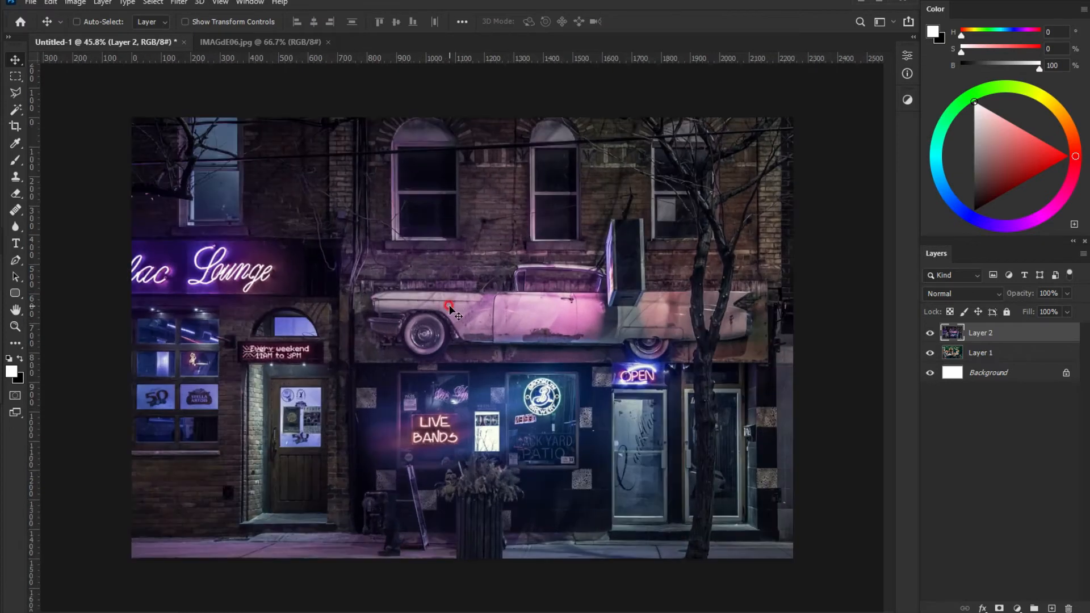
{"action": "left_click", "coordinate": [984, 292]}
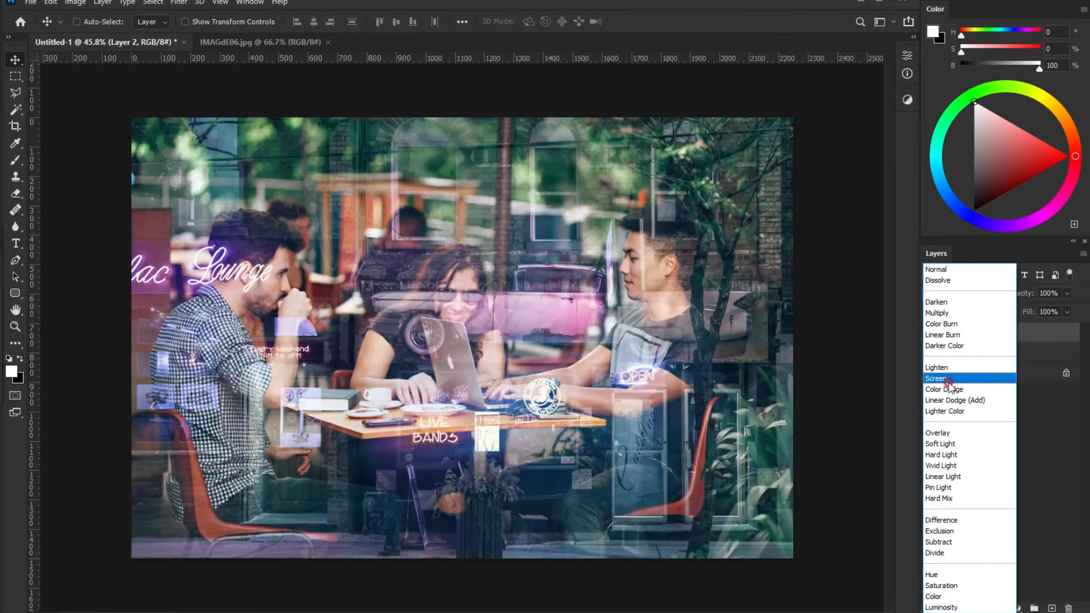
{"action": "left_click", "coordinate": [947, 378]}
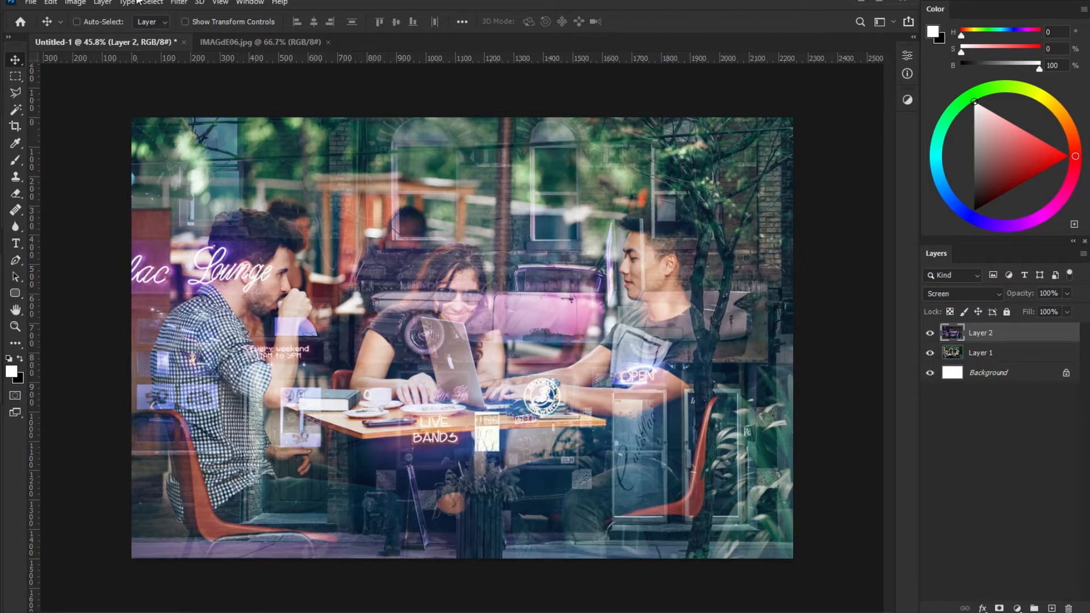
- Apply a Gaussian Blur with a radius of about 6.2 pixels to the storefront layer
{"action": "left_click", "coordinate": [173, 4]}
{"action": "mouse_move", "coordinate": [271, 166]}
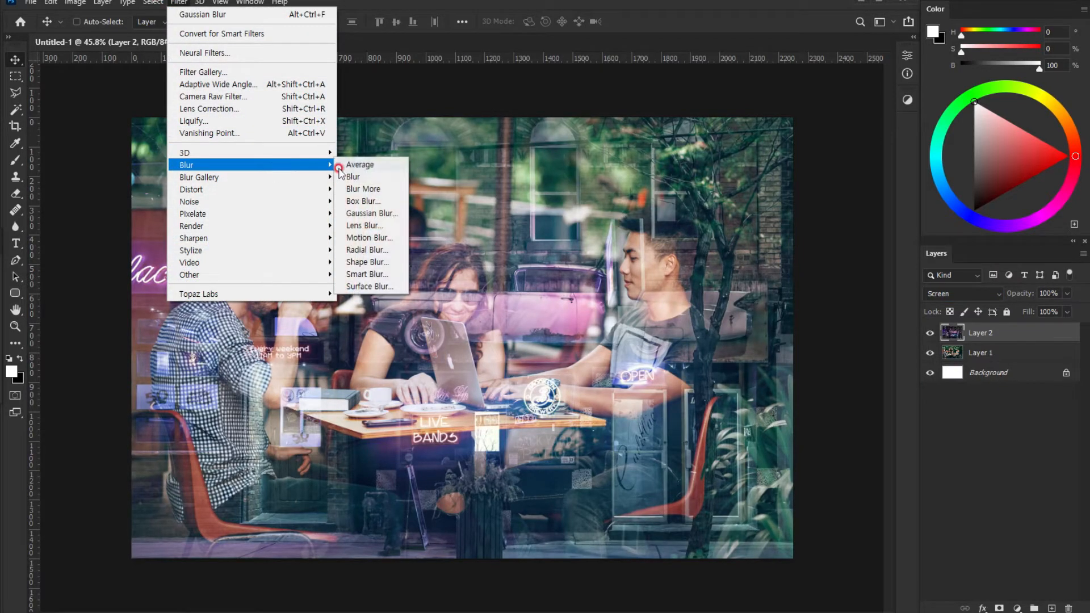
{"action": "left_click", "coordinate": [382, 213]}
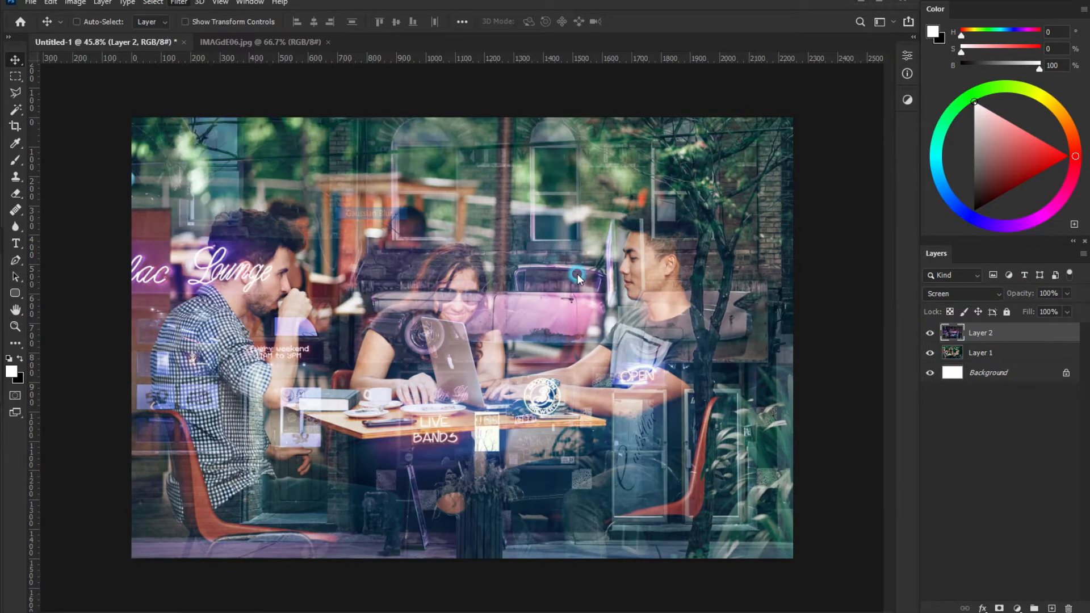
{"action": "left_click_drag", "start_coordinate": [545, 402], "coordinate": [555, 404]}
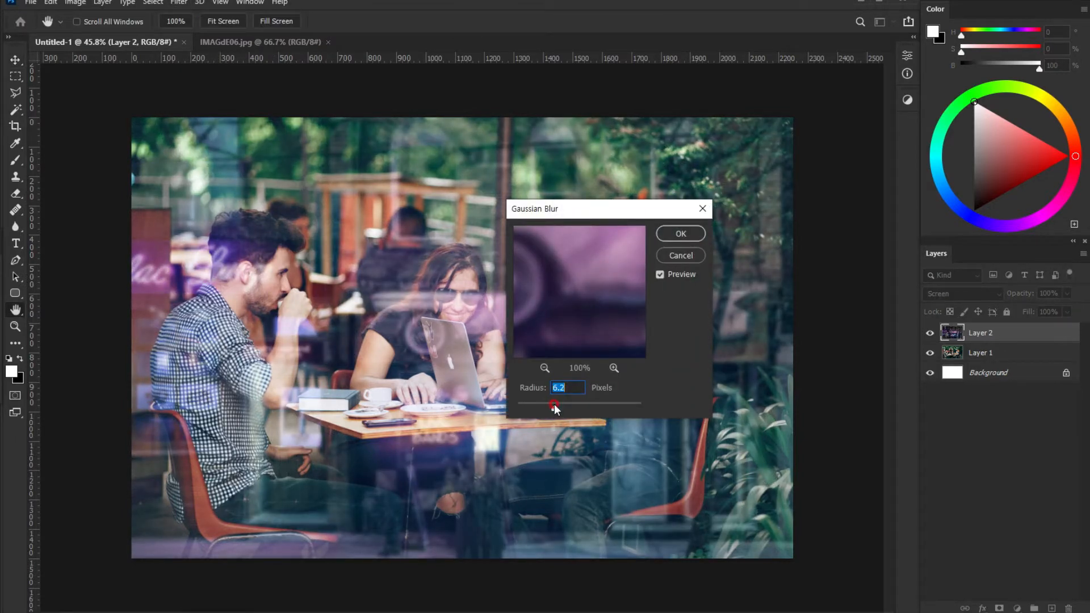
{"action": "left_click", "coordinate": [669, 236]}
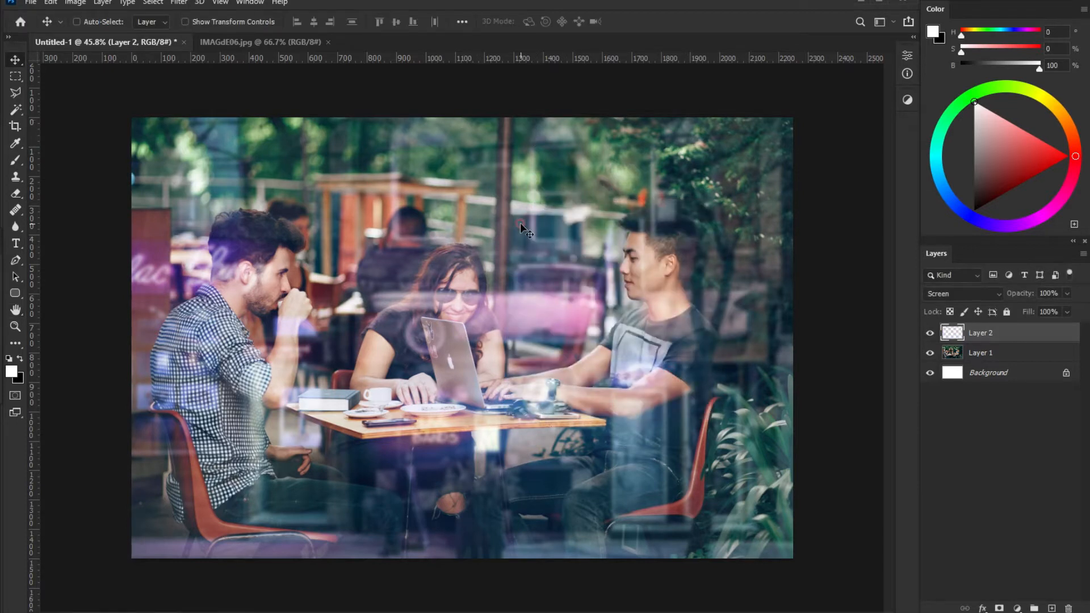
- Add a Levels adjustment clipped to the storefront layer, with input black 49, input white 232 and output white 178
{"action": "left_click", "coordinate": [1017, 608]}
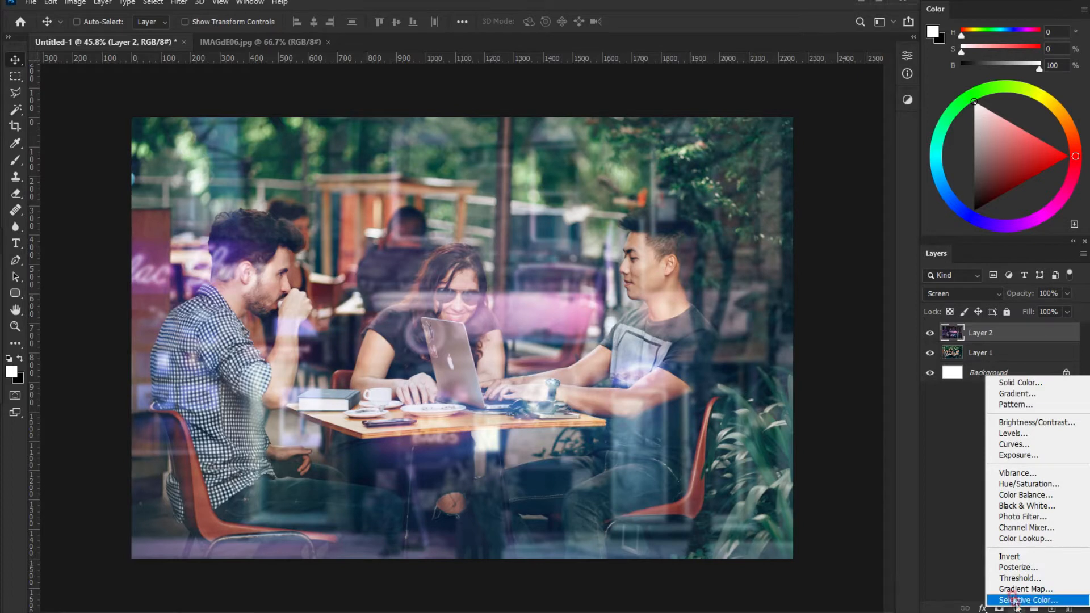
{"action": "left_click", "coordinate": [1018, 435]}
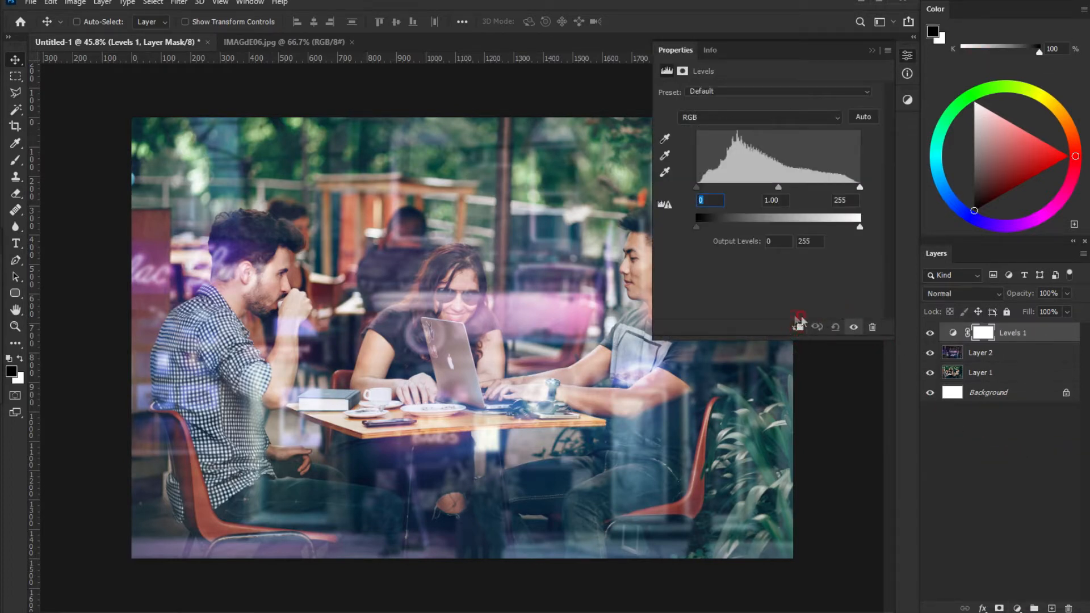
{"action": "left_click", "coordinate": [794, 328]}
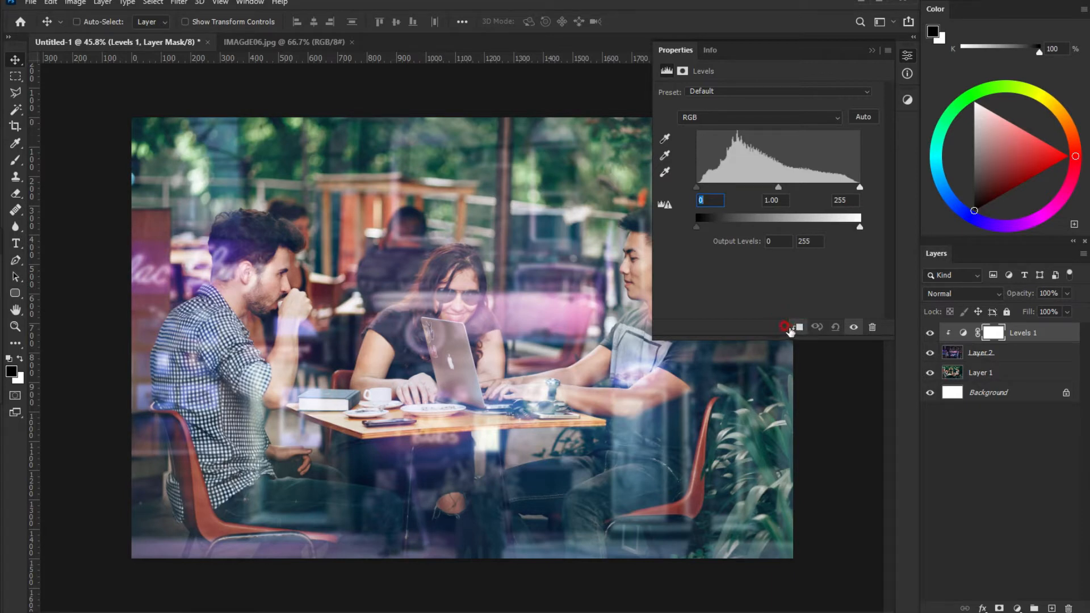
{"action": "left_click_drag", "start_coordinate": [860, 226], "coordinate": [806, 229]}
{"action": "left_click_drag", "start_coordinate": [697, 186], "coordinate": [730, 190]}
{"action": "left_click", "coordinate": [837, 185]}
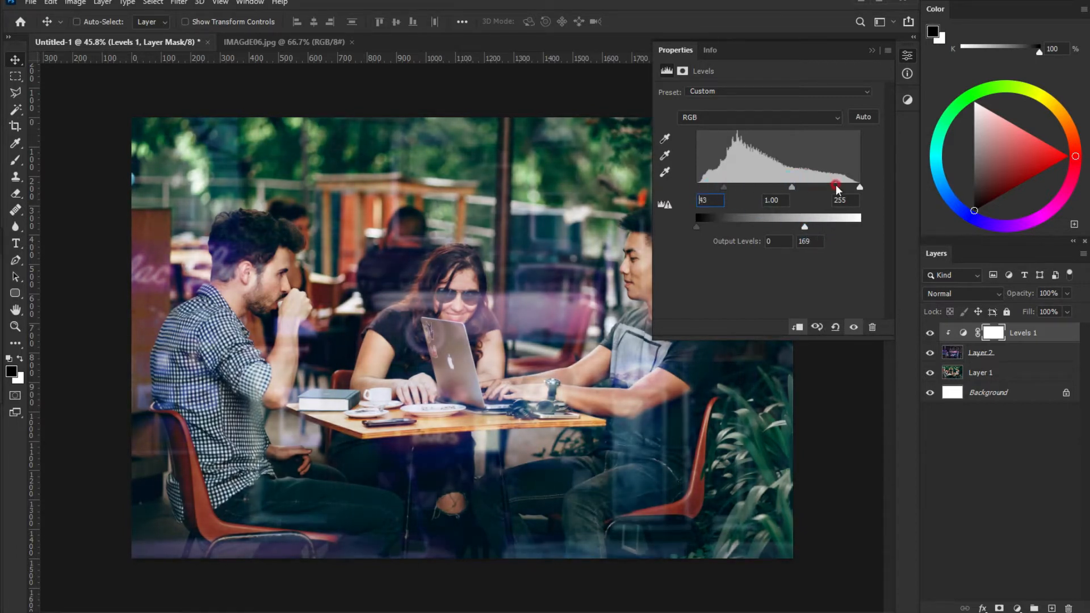
{"action": "left_click_drag", "start_coordinate": [857, 188], "coordinate": [845, 192]}
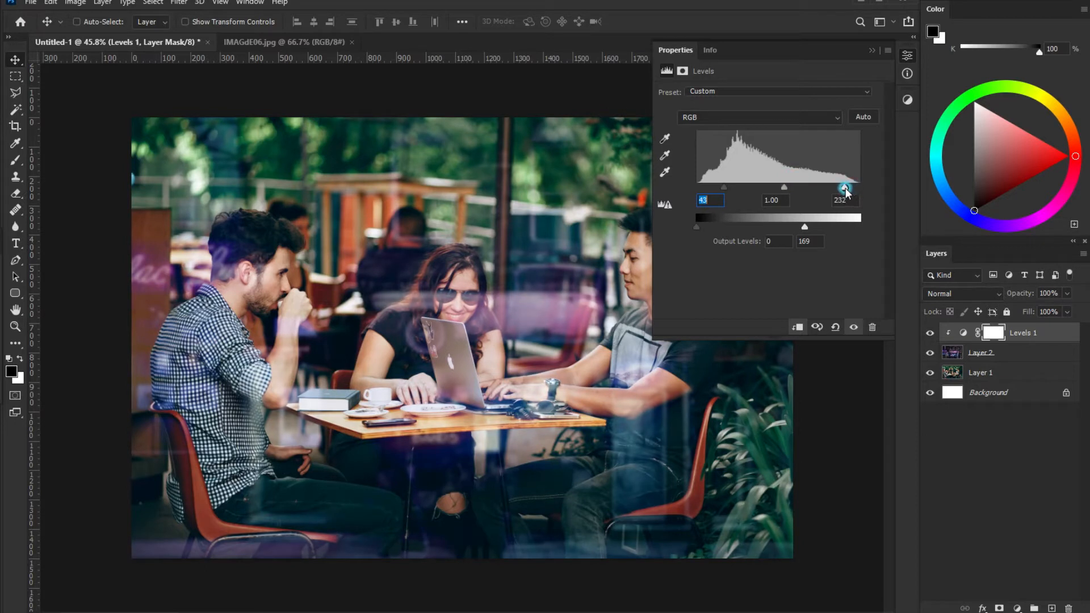
{"action": "left_click_drag", "start_coordinate": [730, 194], "coordinate": [728, 187]}
{"action": "left_click_drag", "start_coordinate": [804, 226], "coordinate": [810, 228]}
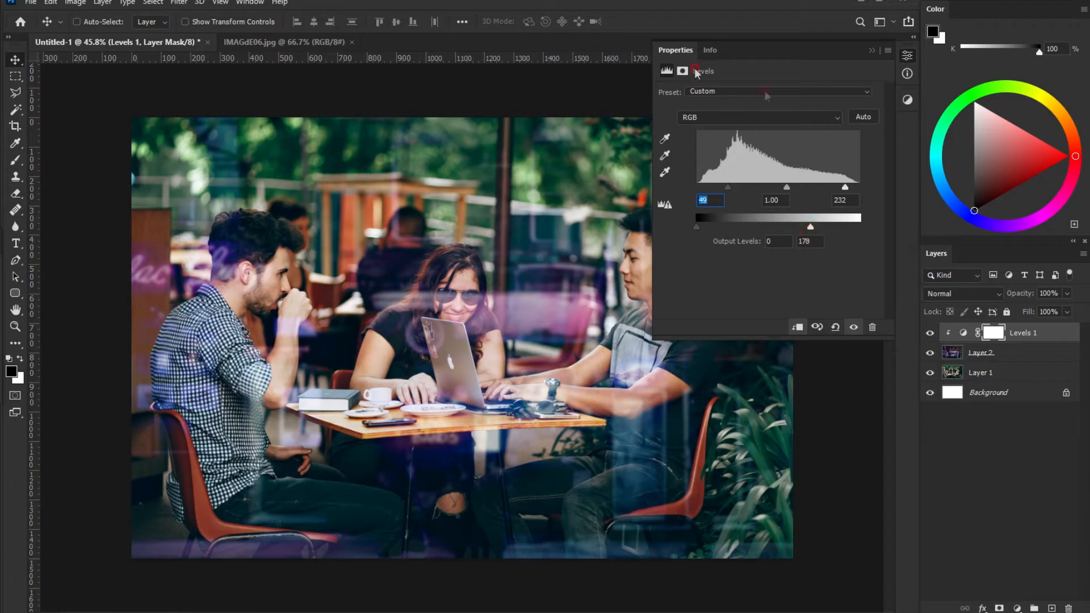
{"action": "left_click", "coordinate": [876, 52]}
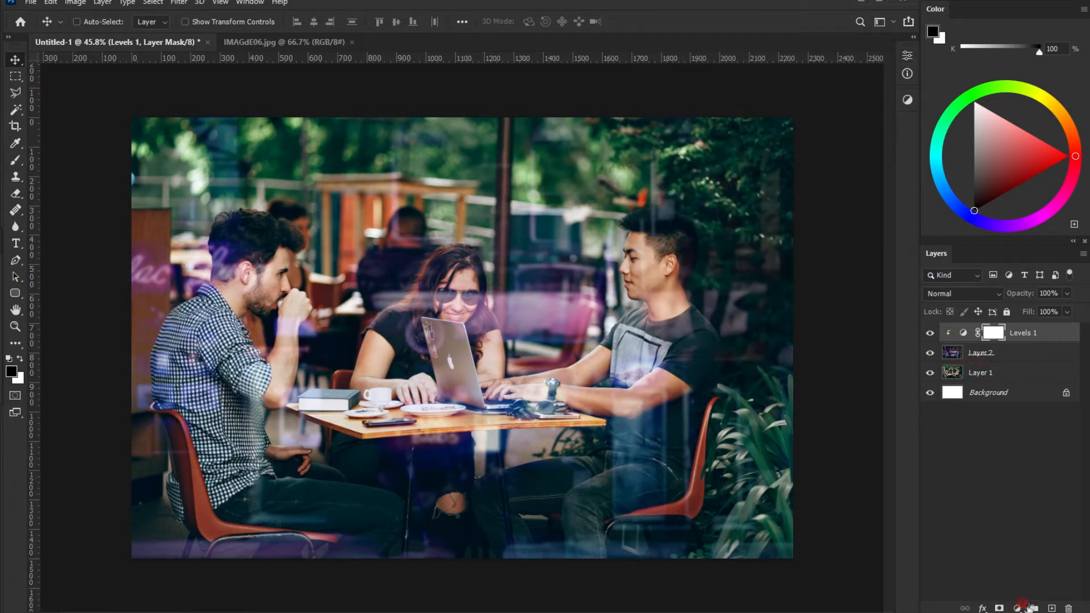
- Add a Hue/Saturation adjustment clipped to the storefront layer and adjust its saturation
{"action": "left_click", "coordinate": [1016, 608]}
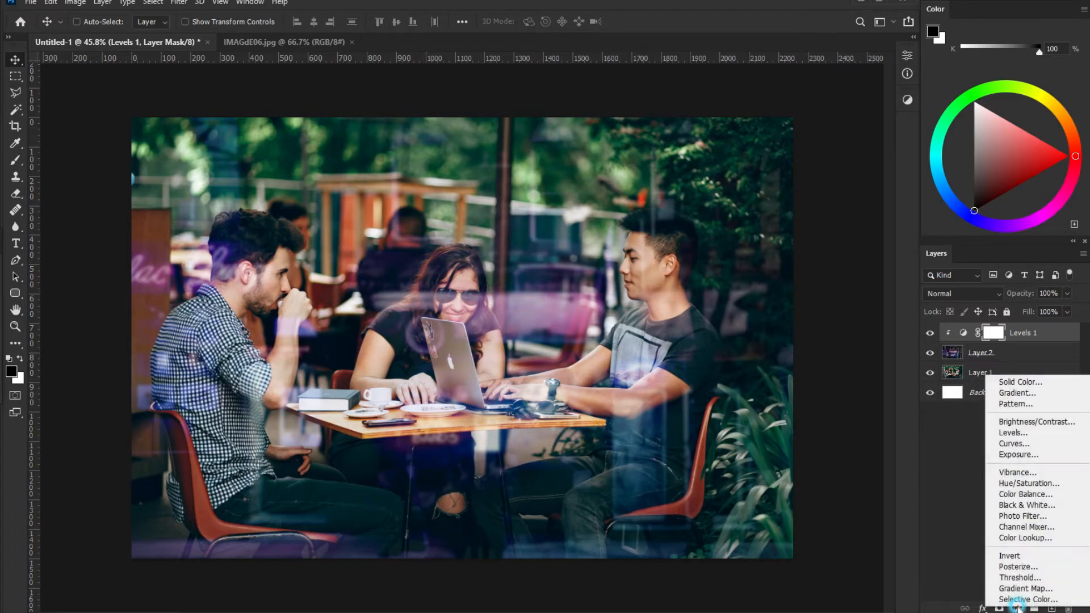
{"action": "left_click", "coordinate": [1028, 484]}
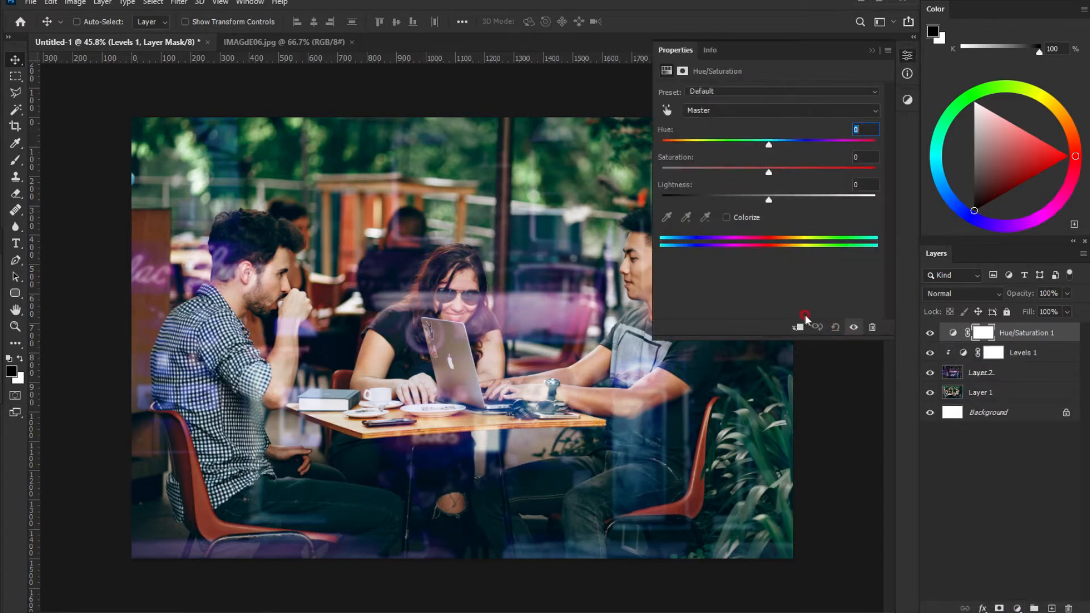
{"action": "left_click", "coordinate": [797, 328]}
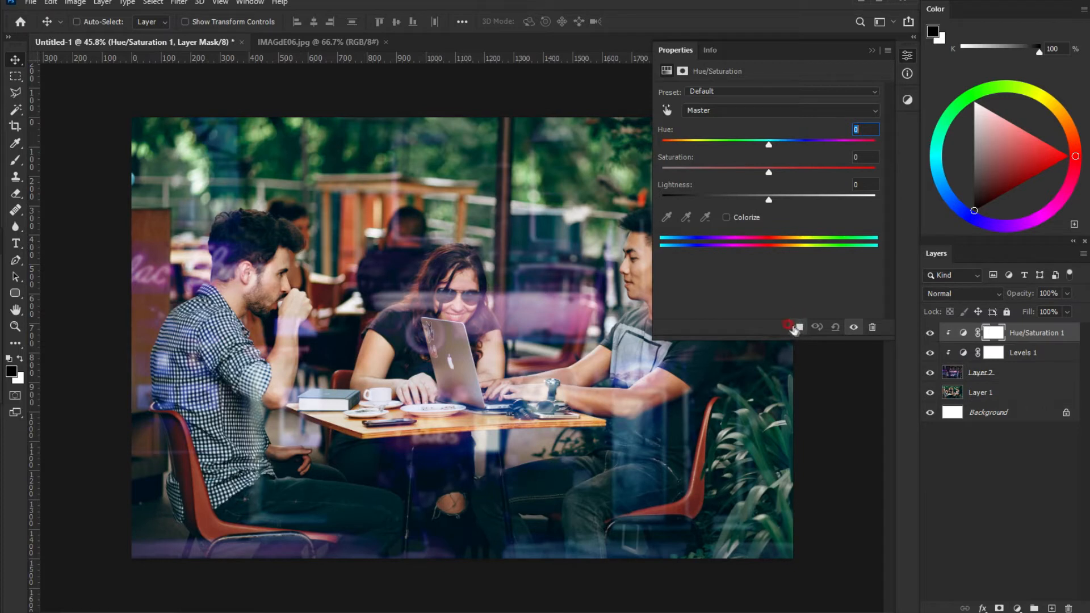
{"action": "left_click_drag", "start_coordinate": [765, 172], "coordinate": [815, 157]}
{"action": "left_click", "coordinate": [870, 54]}
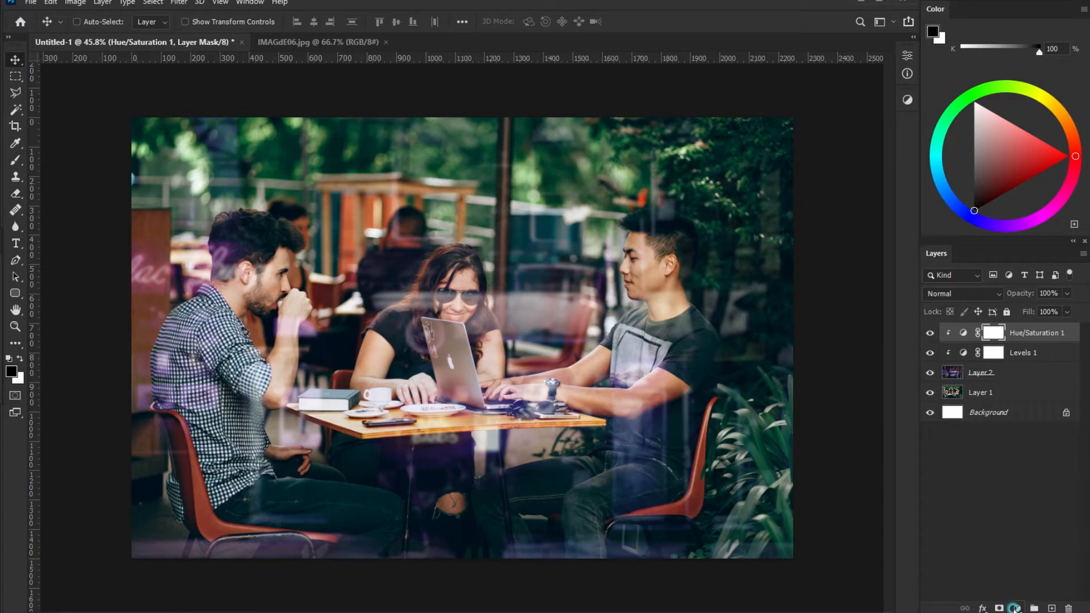
- Add a Brightness/Contrast adjustment clipped to the storefront layer, with brightness -48 and contrast 23
{"action": "left_click", "coordinate": [1014, 608]}
{"action": "left_click", "coordinate": [1036, 424]}
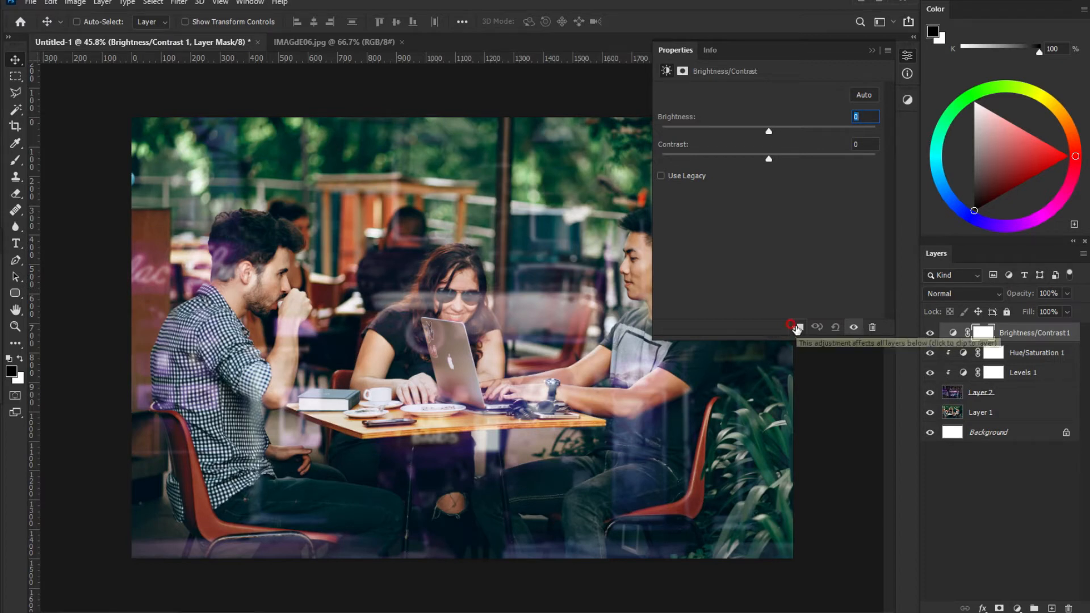
{"action": "left_click", "coordinate": [795, 328]}
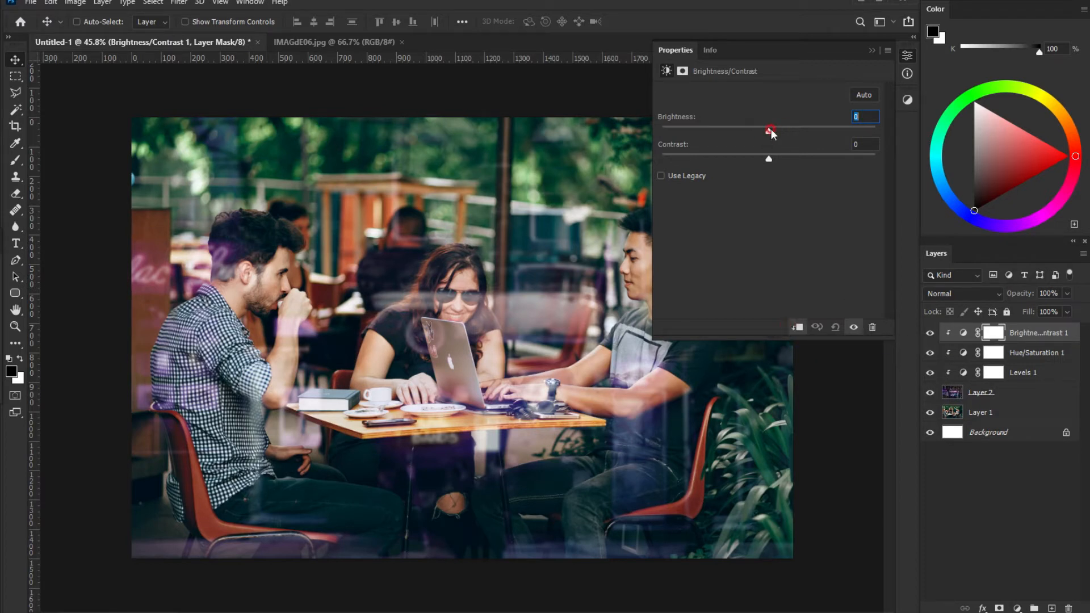
{"action": "left_click_drag", "start_coordinate": [770, 131], "coordinate": [734, 131]}
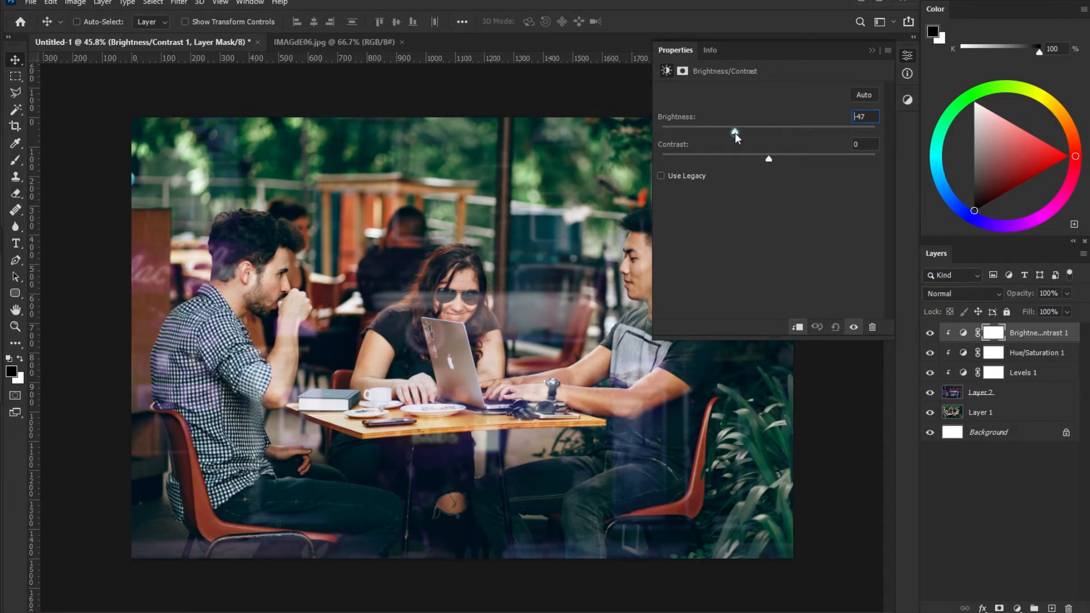
{"action": "left_click_drag", "start_coordinate": [771, 163], "coordinate": [793, 167]}
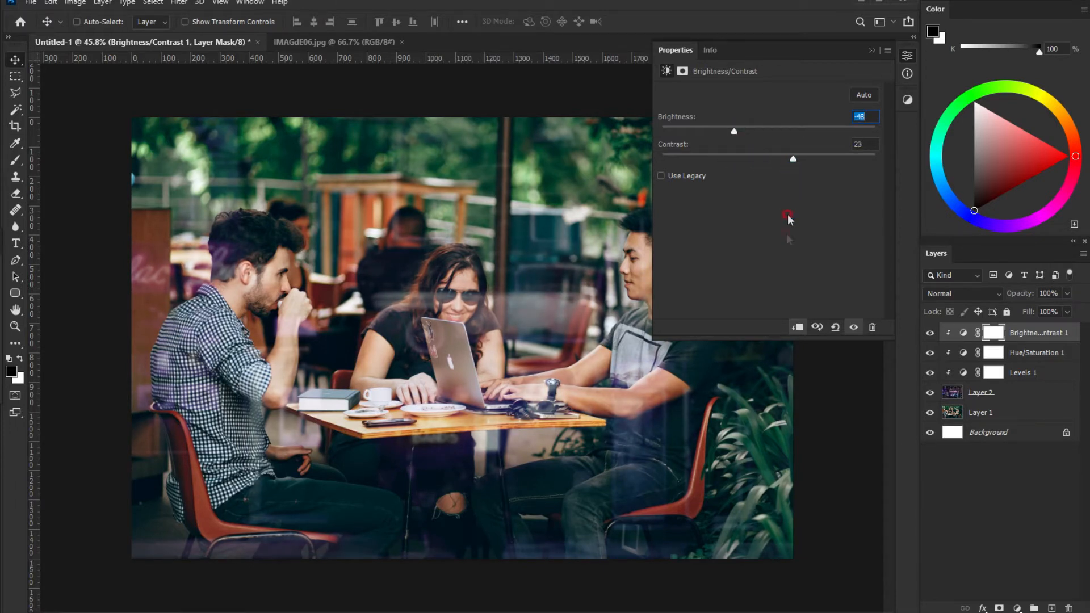
{"action": "left_click", "coordinate": [872, 51]}
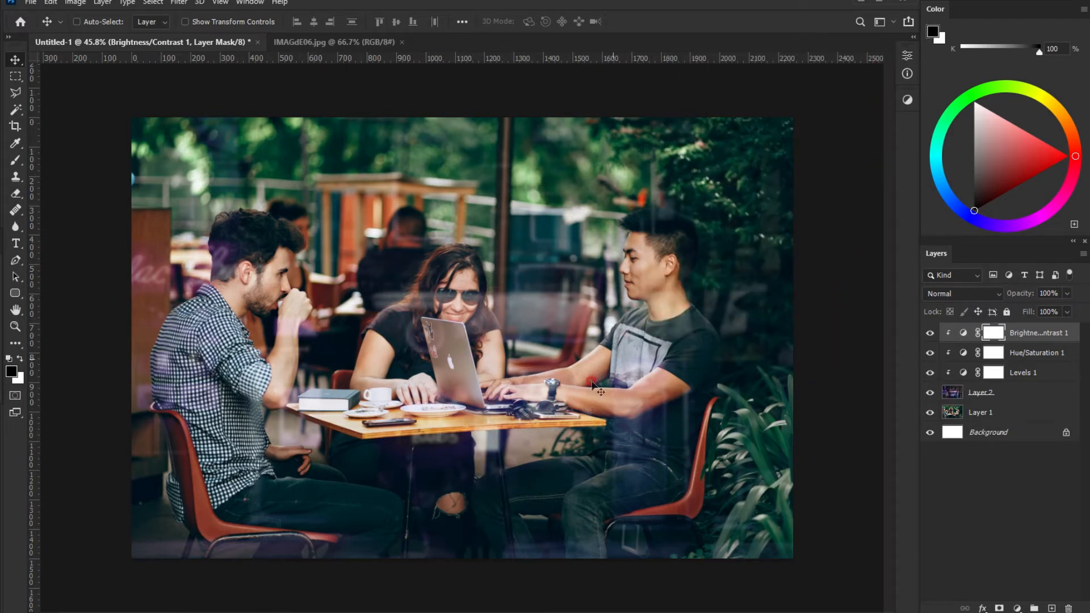
{"action": "scroll", "coordinate": [452, 344], "scroll_direction": "up", "scroll_amount": 2}
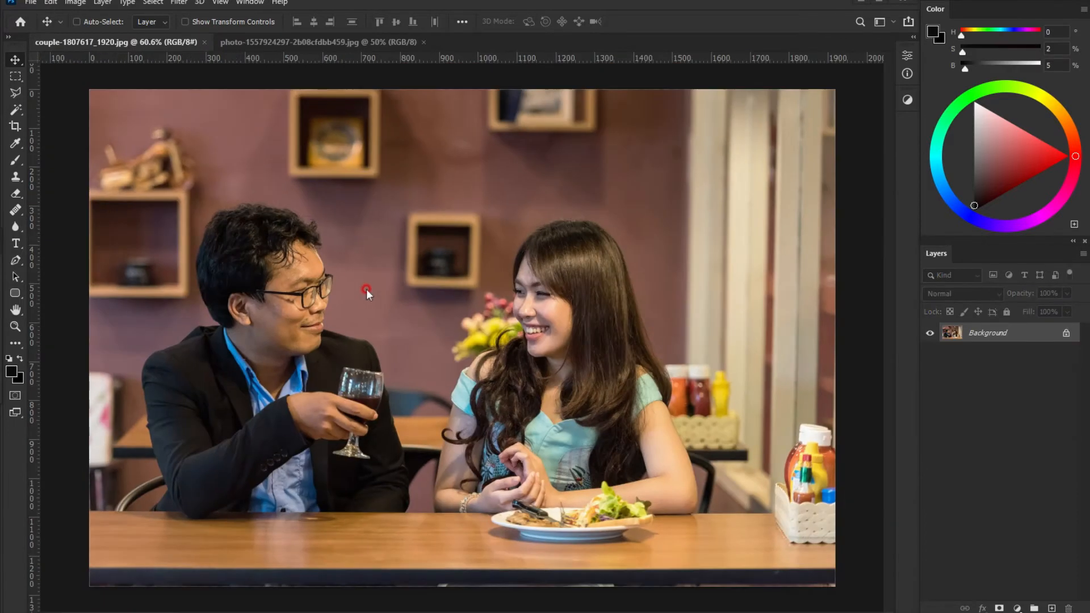
- Duplicate the Background layer of the couple photo
{"action": "key", "text": "ctrl+plus"}
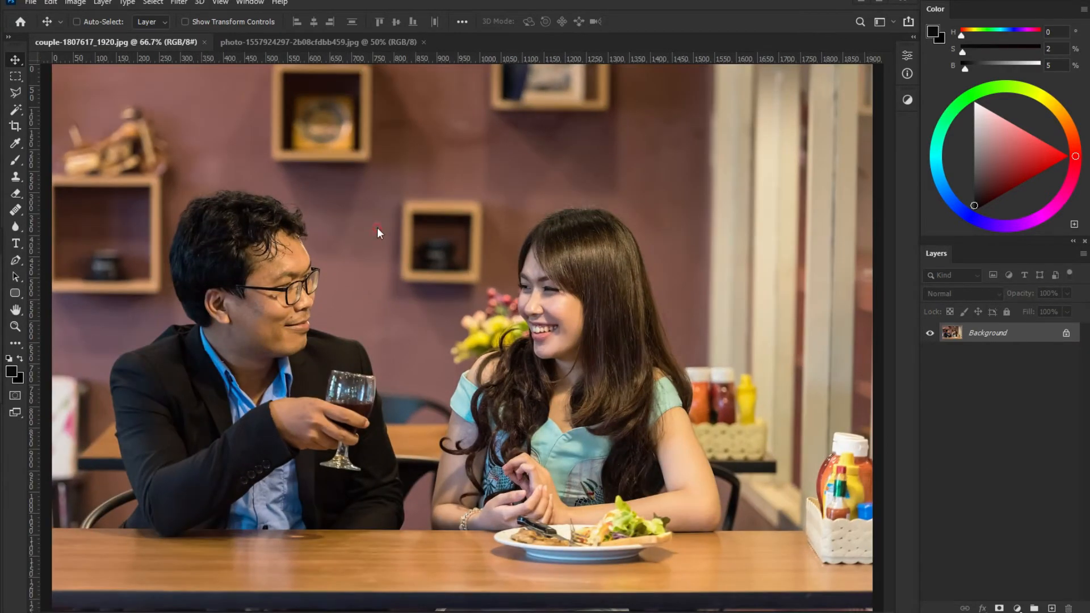
{"action": "scroll", "coordinate": [485, 302], "scroll_direction": "down", "scroll_amount": 1}
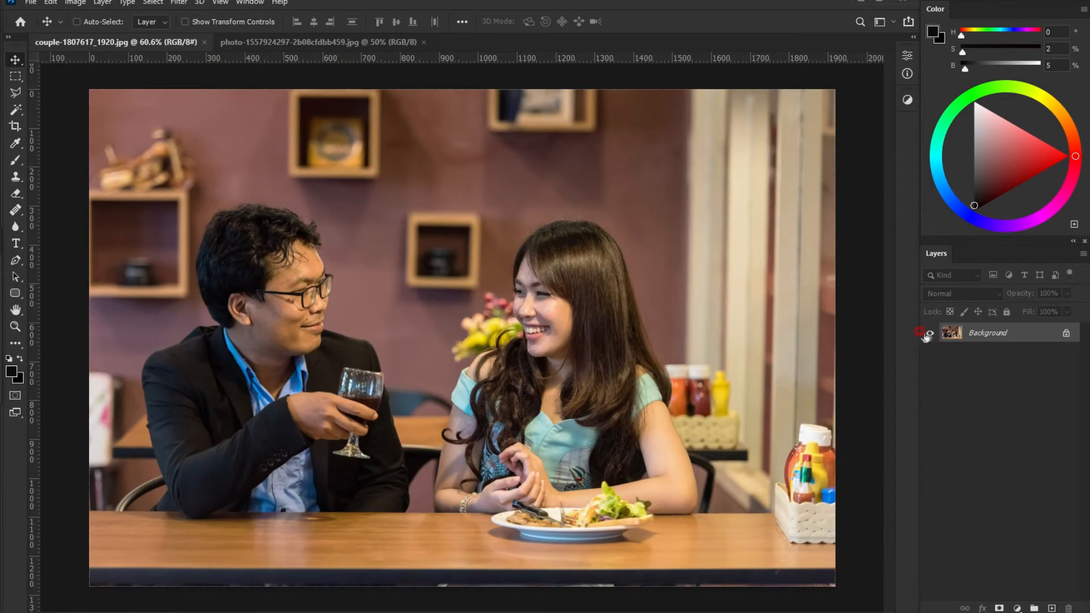
{"action": "key", "text": "ctrl+plus"}
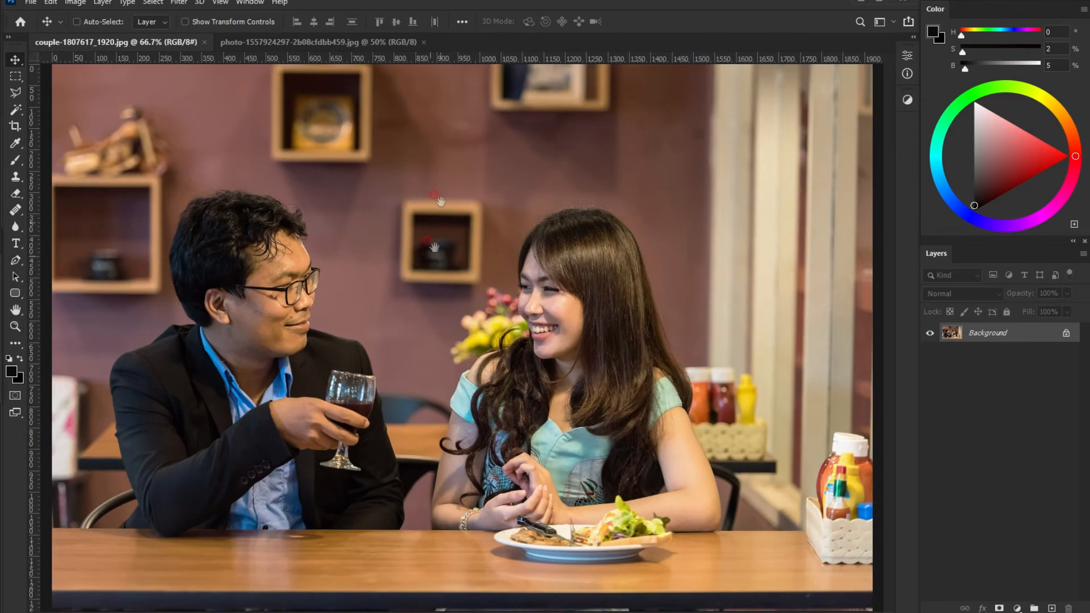
{"action": "scroll", "coordinate": [457, 277], "scroll_direction": "down", "scroll_amount": 1}
{"action": "left_click_drag", "start_coordinate": [986, 352], "coordinate": [1052, 607]}
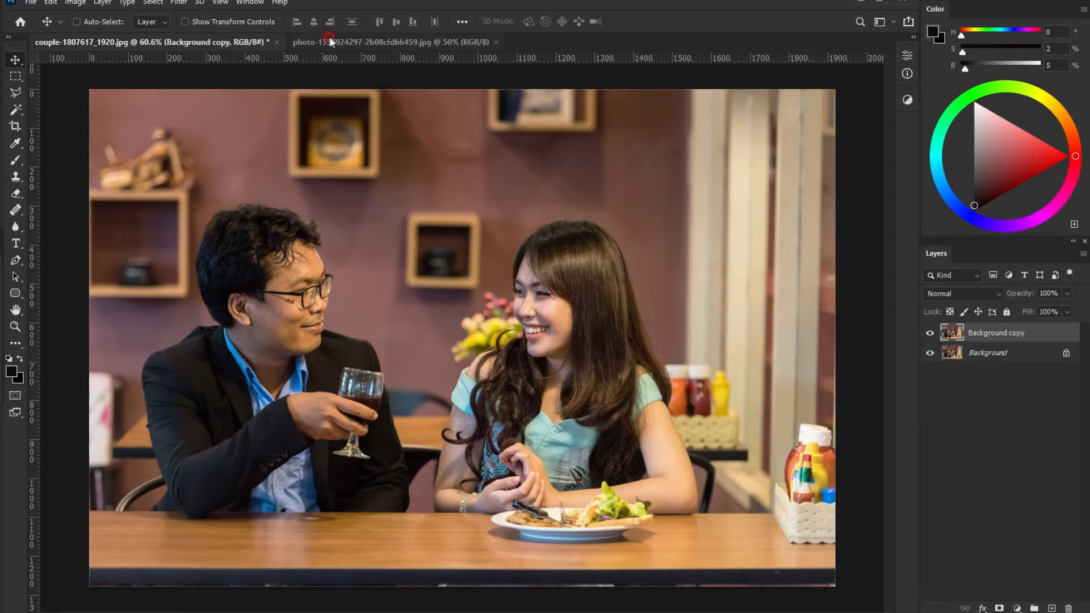
- Copy the entire neon night street photo into the couple document as a new layer and position it over the canvas
{"action": "left_click", "coordinate": [330, 41]}
{"action": "key", "text": "ctrl+a"}
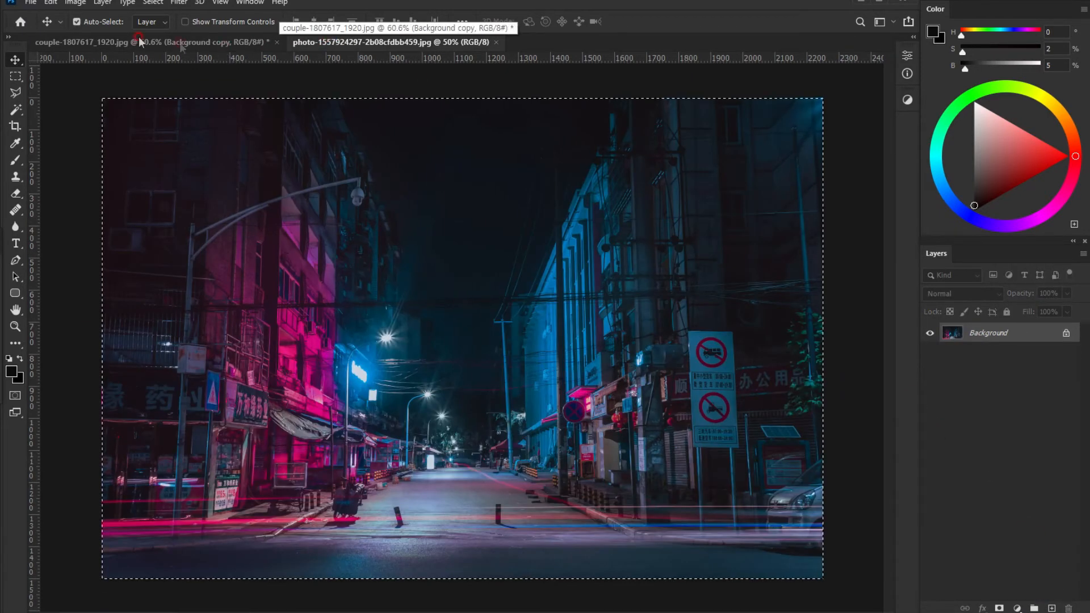
{"action": "left_click", "coordinate": [85, 41]}
{"action": "key", "text": "ctrl+v"}
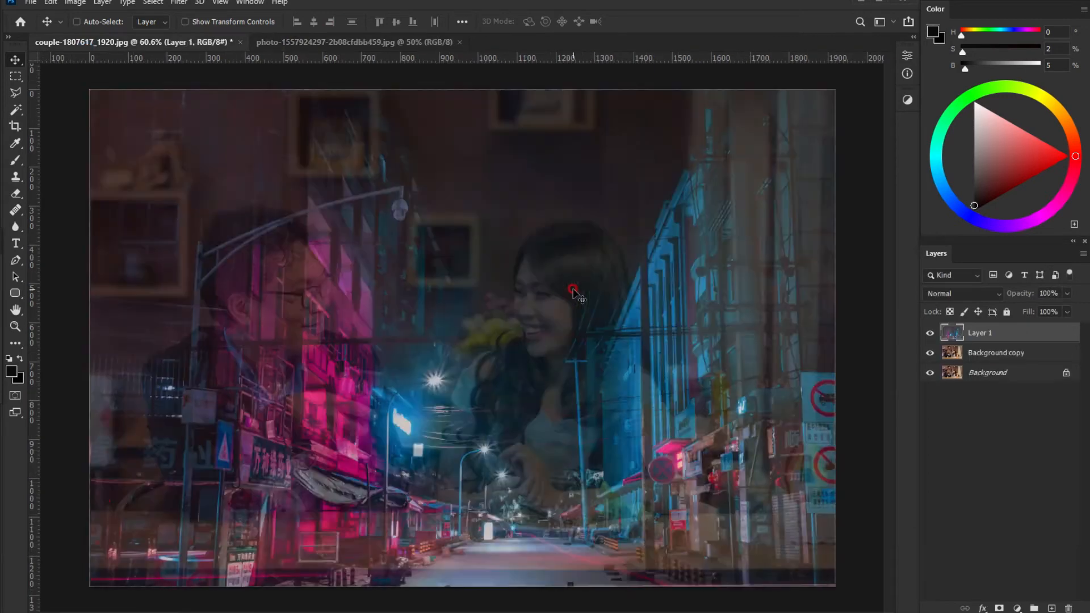
{"action": "left_click_drag", "start_coordinate": [570, 328], "coordinate": [568, 281]}
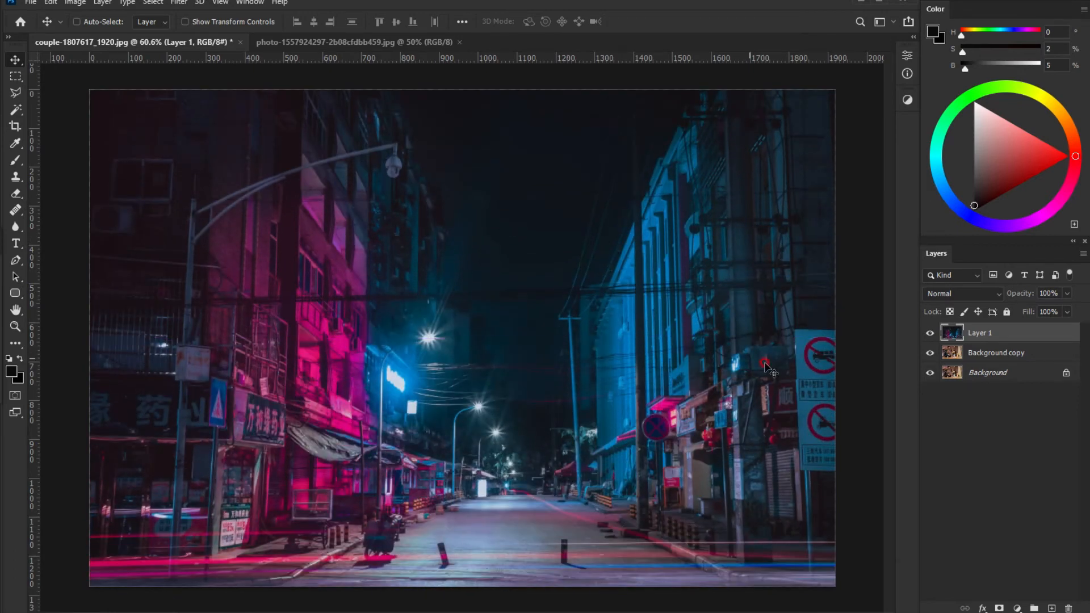
- Adjust the neon street layer's position over the couple photo and set its blend mode to Screen
{"action": "mouse_move", "coordinate": [711, 369]}
{"action": "left_mouse_down"}
{"action": "mouse_move", "coordinate": [722, 368]}
{"action": "mouse_move", "coordinate": [712, 369]}
{"action": "left_mouse_up"}
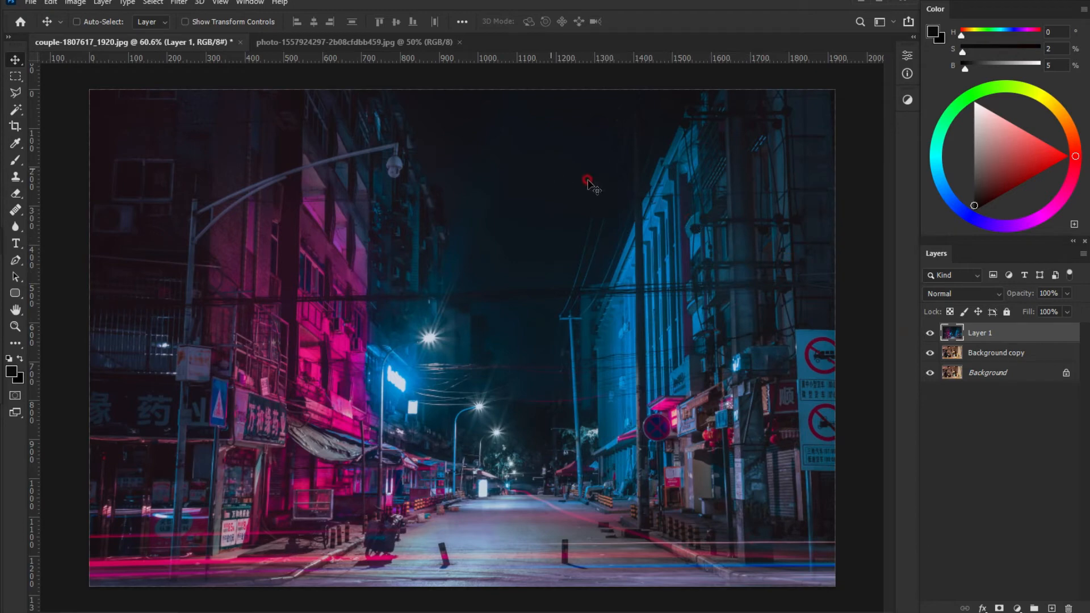
{"action": "left_click", "coordinate": [972, 295]}
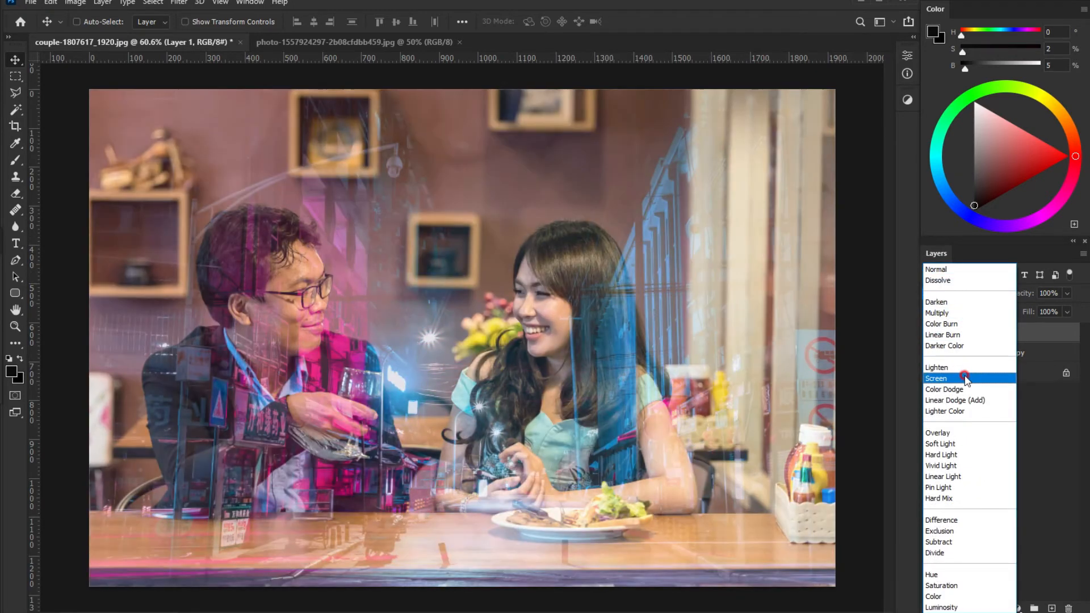
{"action": "left_click", "coordinate": [965, 380]}
- Soften the neon street layer with a light Gaussian Blur, reducing the preset radius slightly
{"action": "key", "text": "ctrl+plus"}
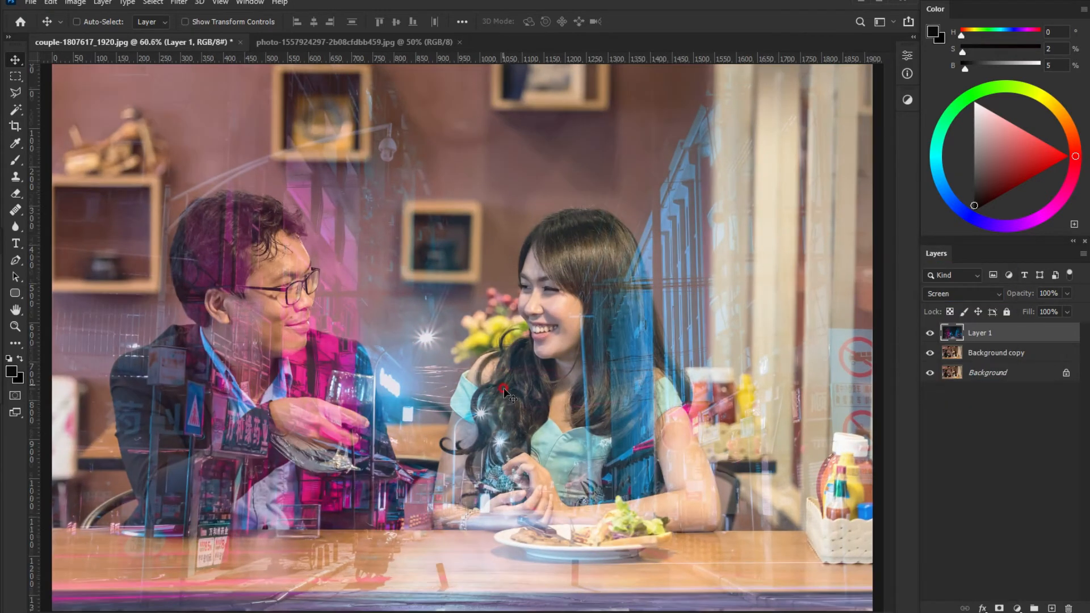
{"action": "left_click", "coordinate": [178, 3]}
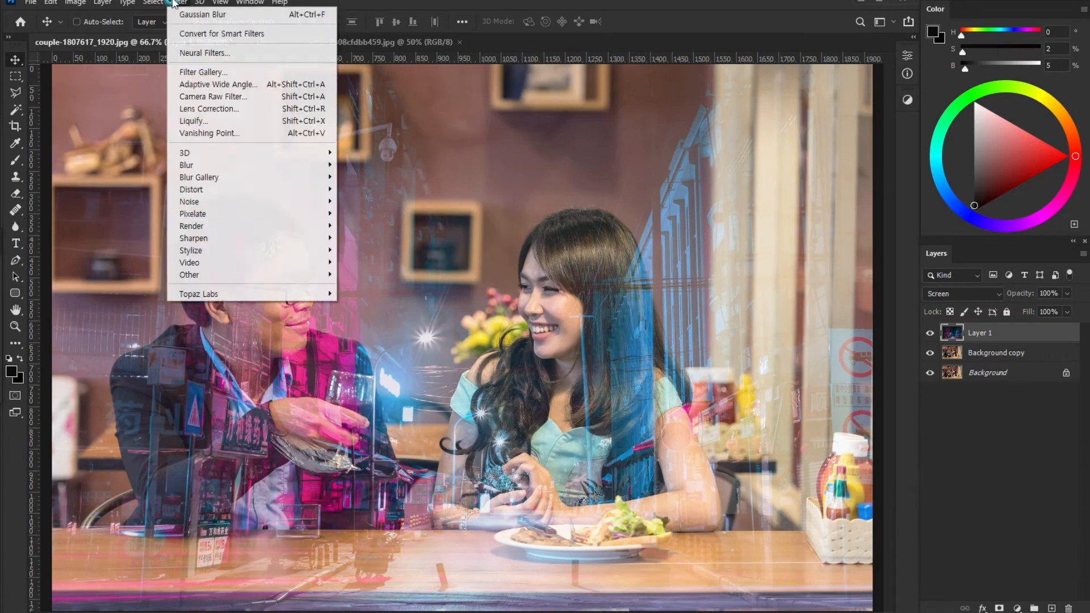
{"action": "mouse_move", "coordinate": [205, 164]}
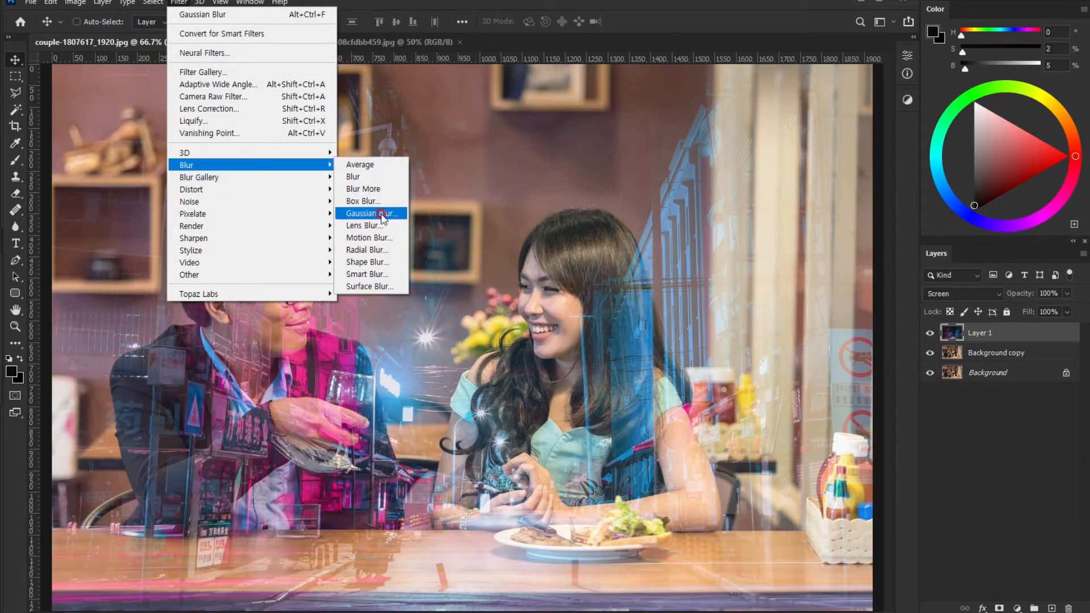
{"action": "left_click", "coordinate": [372, 214]}
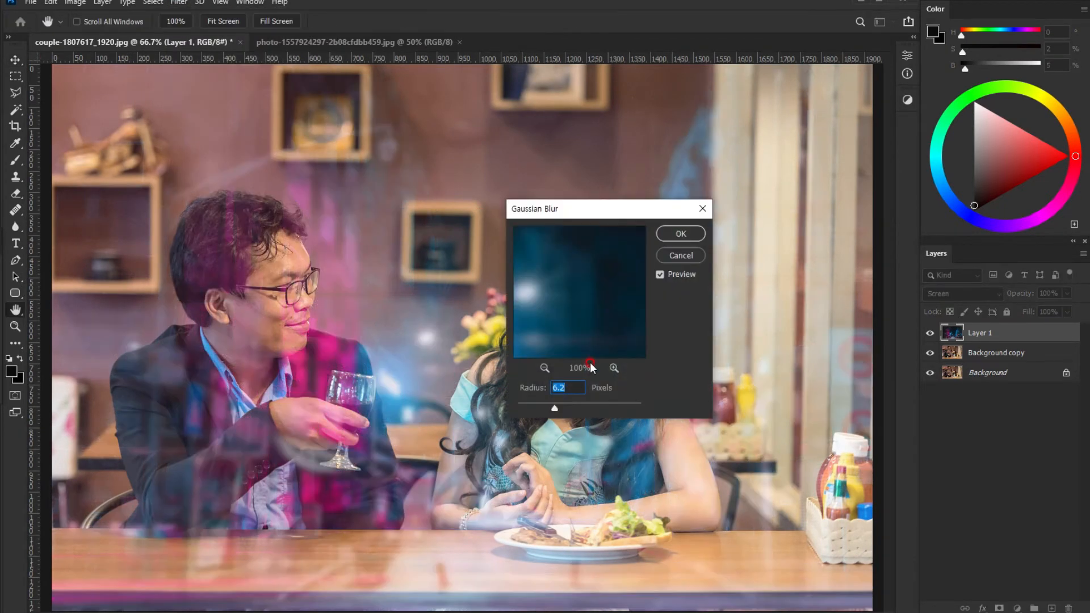
{"action": "left_click_drag", "start_coordinate": [555, 408], "coordinate": [549, 410]}
{"action": "left_click", "coordinate": [684, 235]}
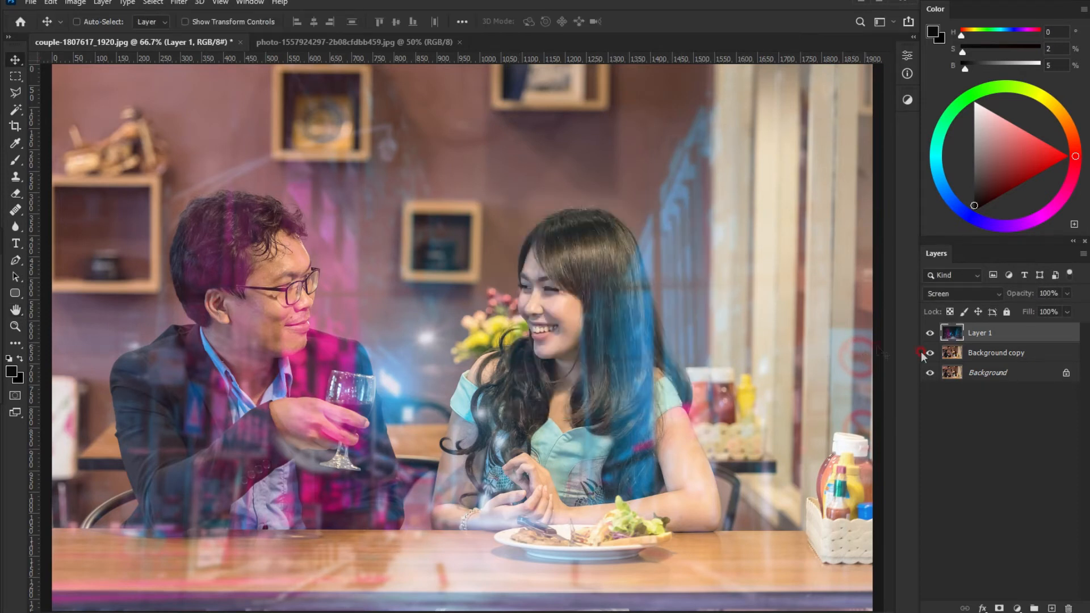
- Add a Levels adjustment clipped to the neon street layer, with input black 44, input white about 220 and output white 208
{"action": "left_click", "coordinate": [1014, 607]}
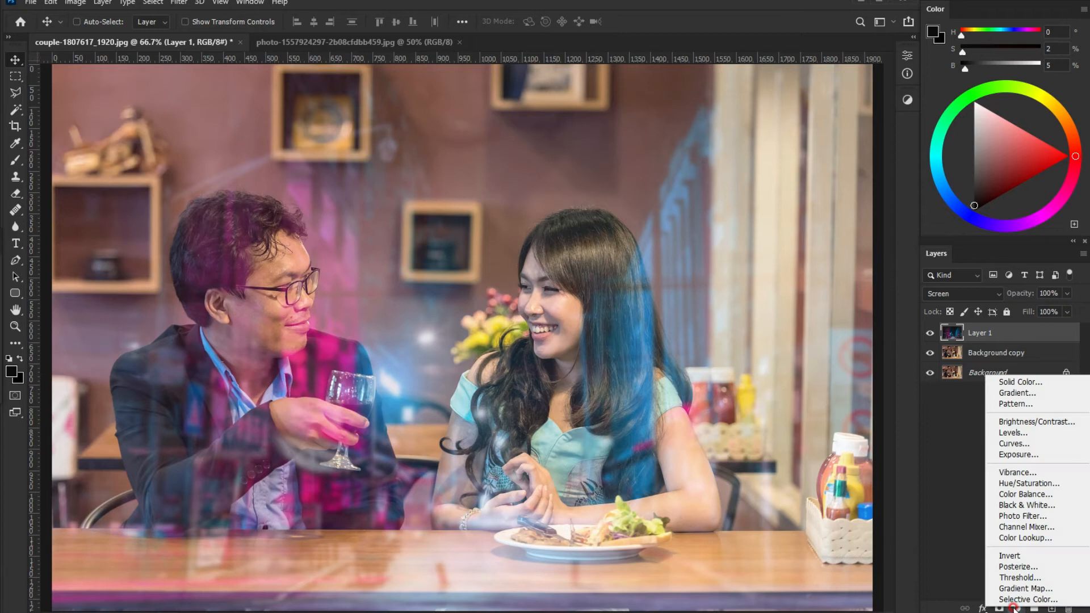
{"action": "left_click", "coordinate": [1047, 433]}
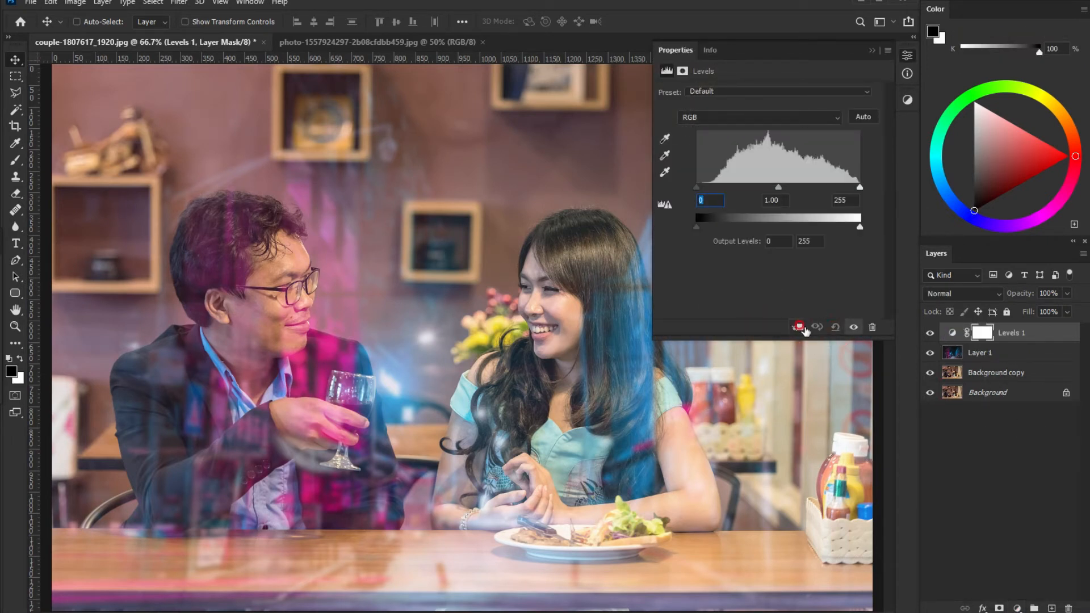
{"action": "left_click", "coordinate": [797, 327]}
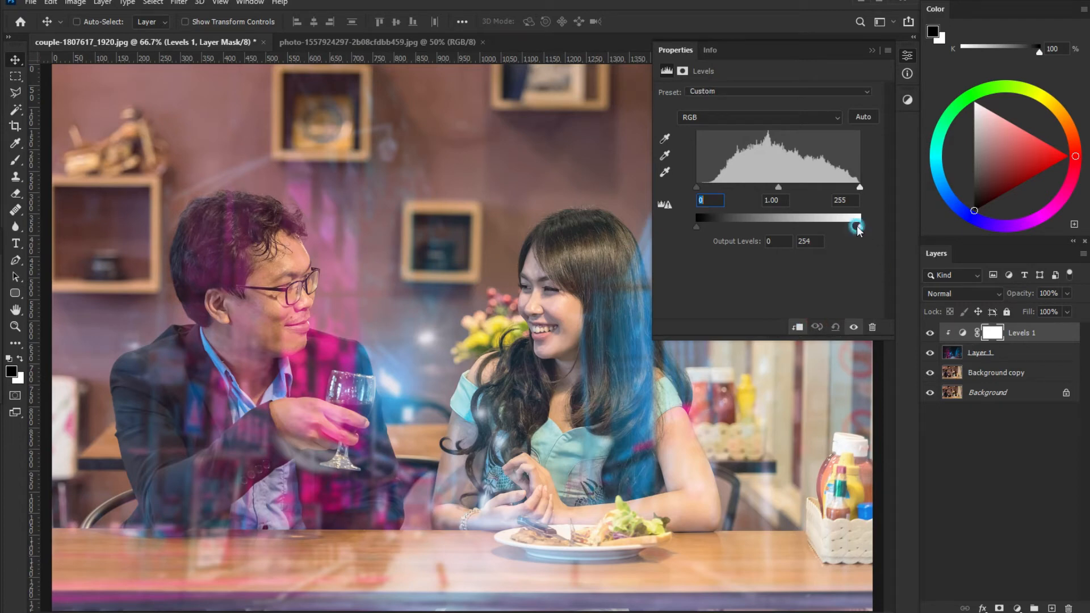
{"action": "left_click_drag", "start_coordinate": [860, 227], "coordinate": [829, 227]}
{"action": "left_click_drag", "start_coordinate": [700, 189], "coordinate": [724, 190]}
{"action": "left_click_drag", "start_coordinate": [860, 188], "coordinate": [838, 193]}
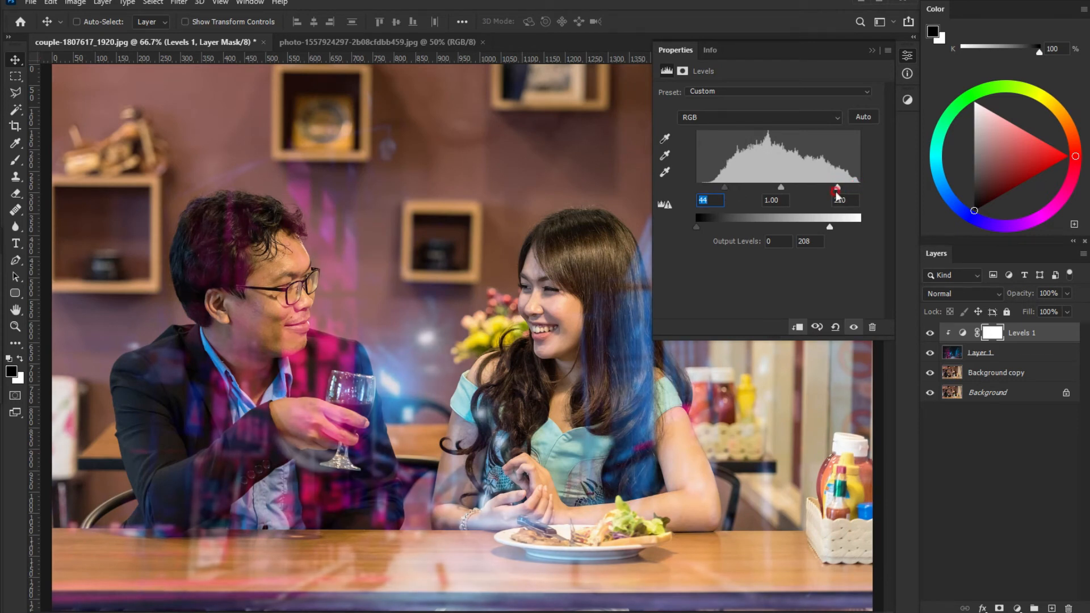
{"action": "left_click", "coordinate": [872, 55]}
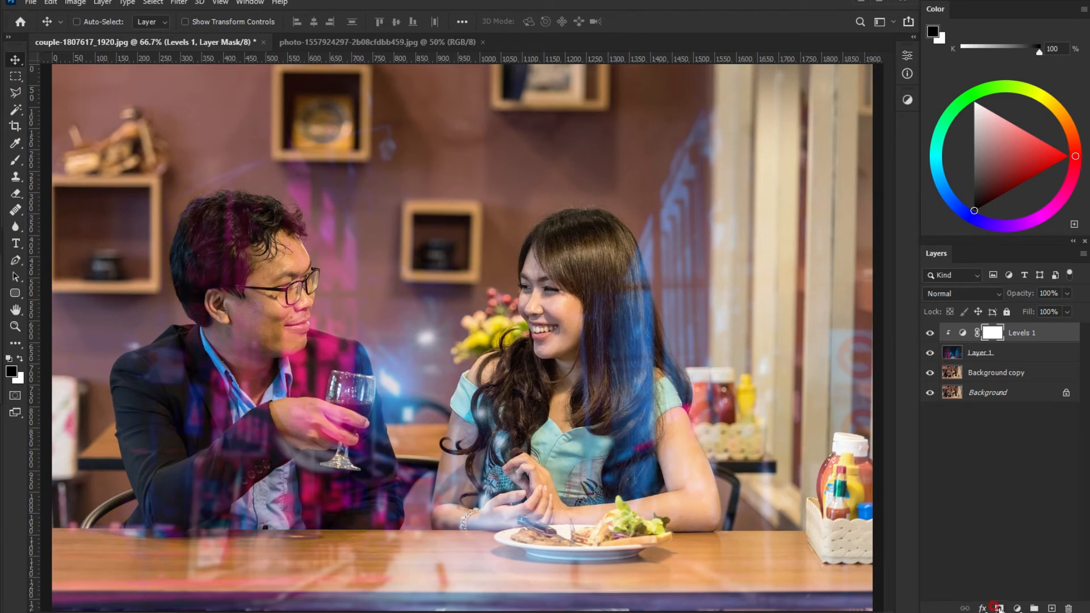
- Add a Hue/Saturation adjustment clipped to the neon street layer, with hue -22 and saturation -25
{"action": "left_click", "coordinate": [1017, 608]}
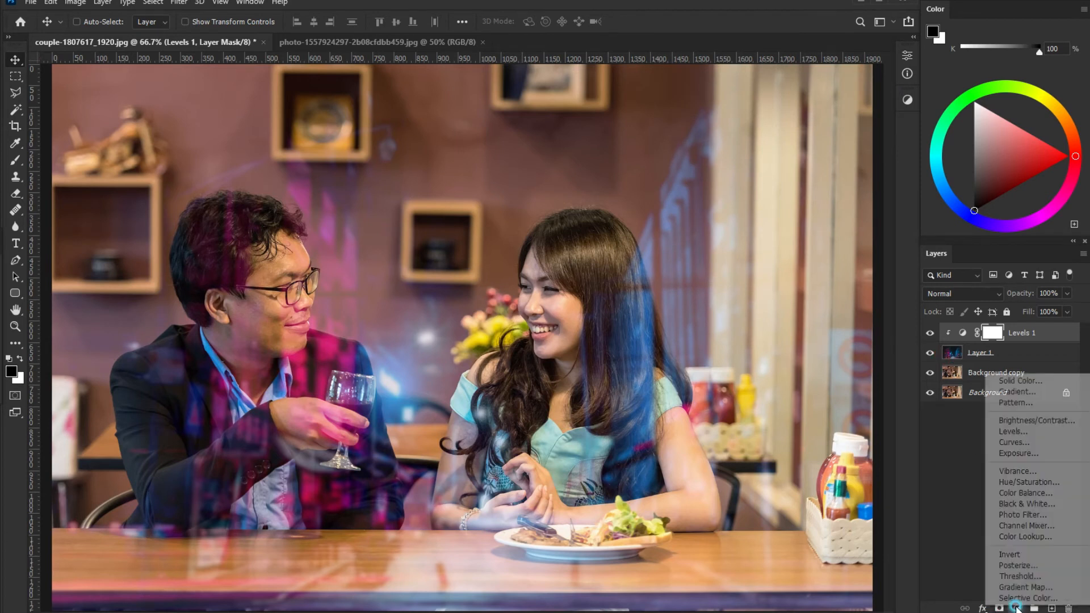
{"action": "left_click", "coordinate": [1018, 483]}
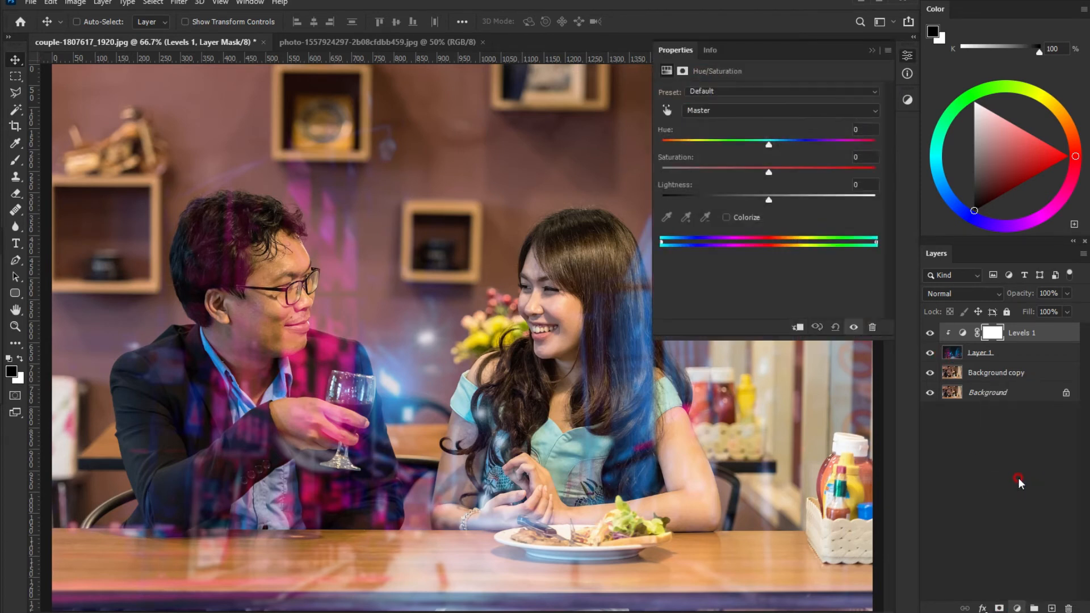
{"action": "left_click", "coordinate": [798, 327]}
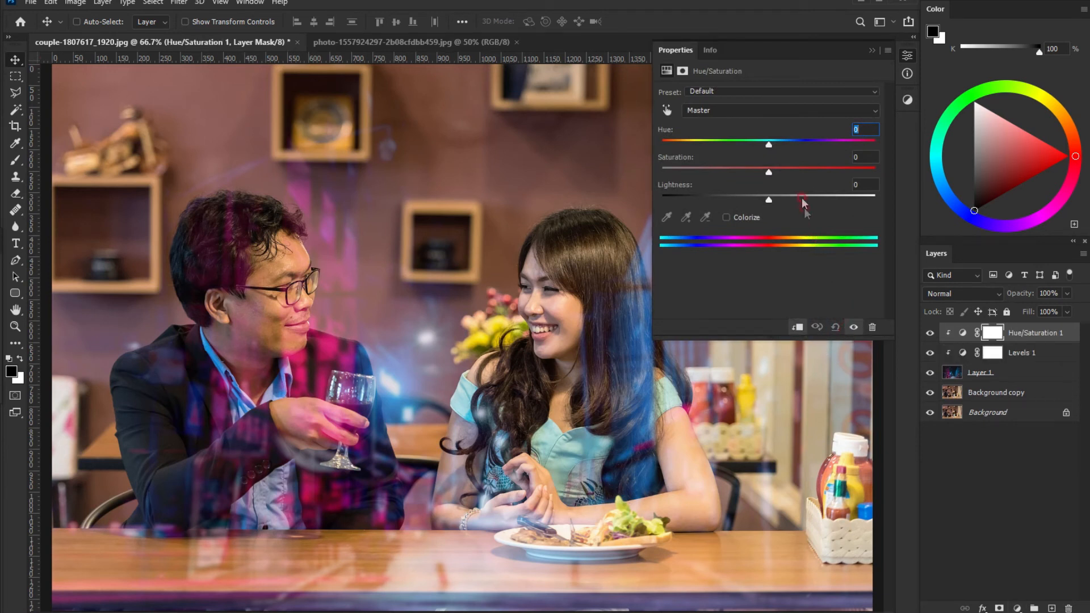
{"action": "left_click_drag", "start_coordinate": [768, 146], "coordinate": [744, 185]}
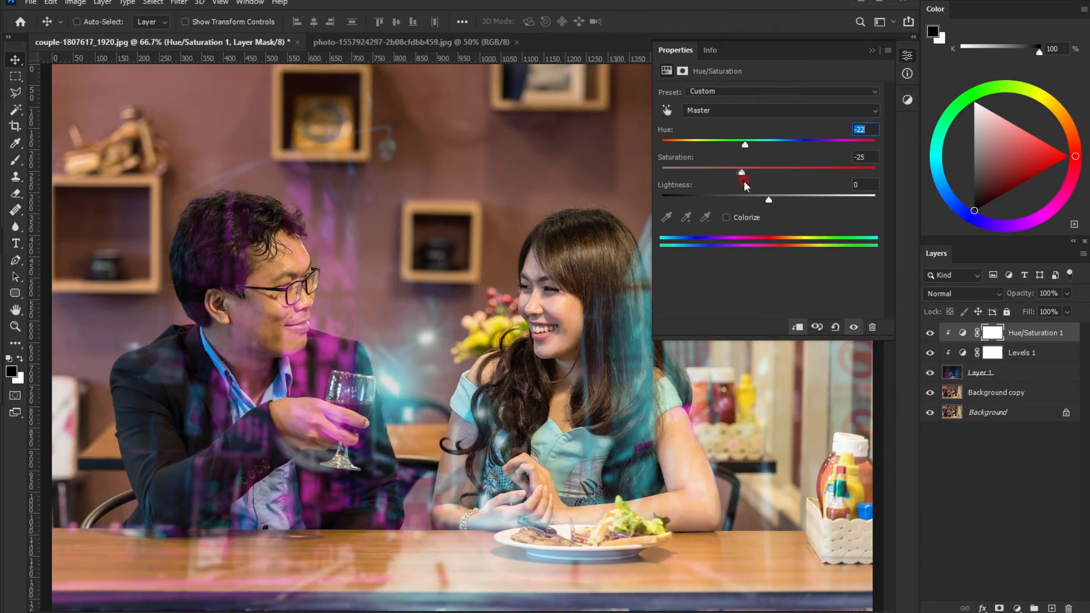
{"action": "left_click", "coordinate": [872, 54]}
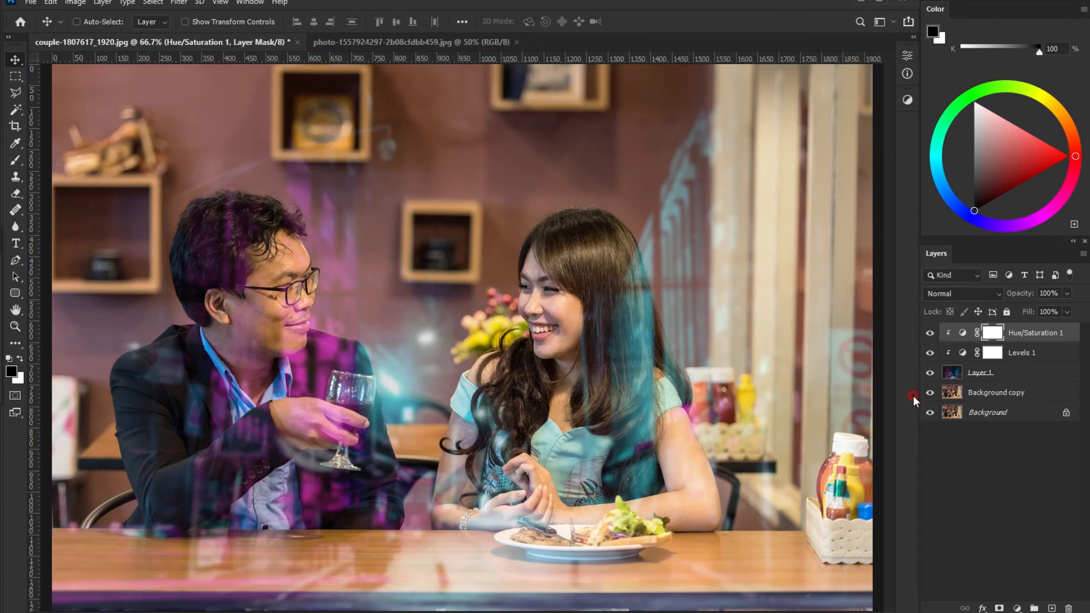
- Add an unclipped Brightness/Contrast adjustment above all layers, with brightness 32 and contrast 34
{"action": "left_click", "coordinate": [1016, 607]}
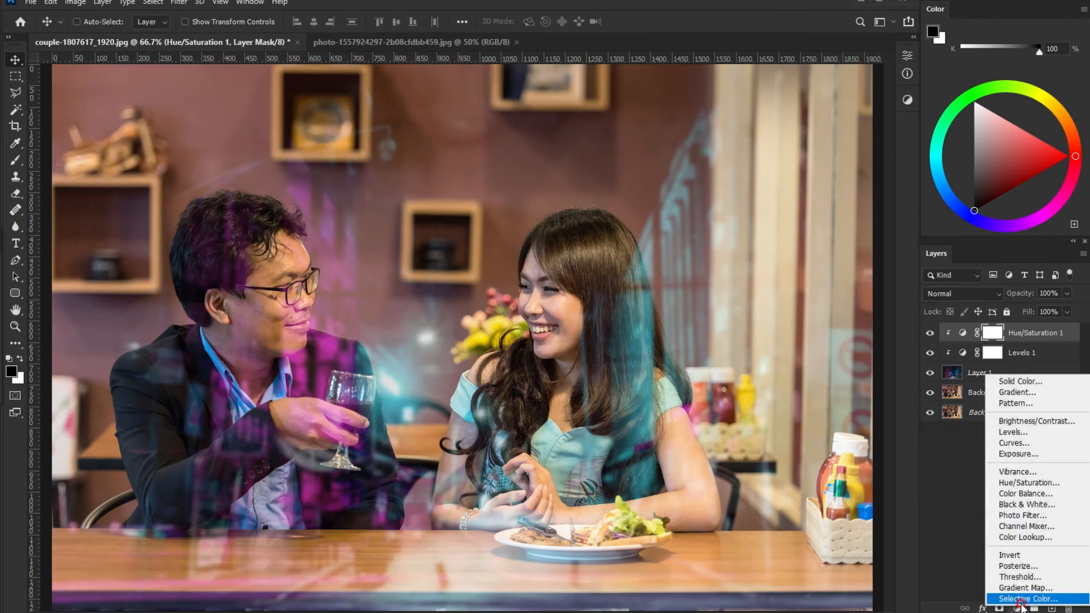
{"action": "left_click", "coordinate": [1044, 434]}
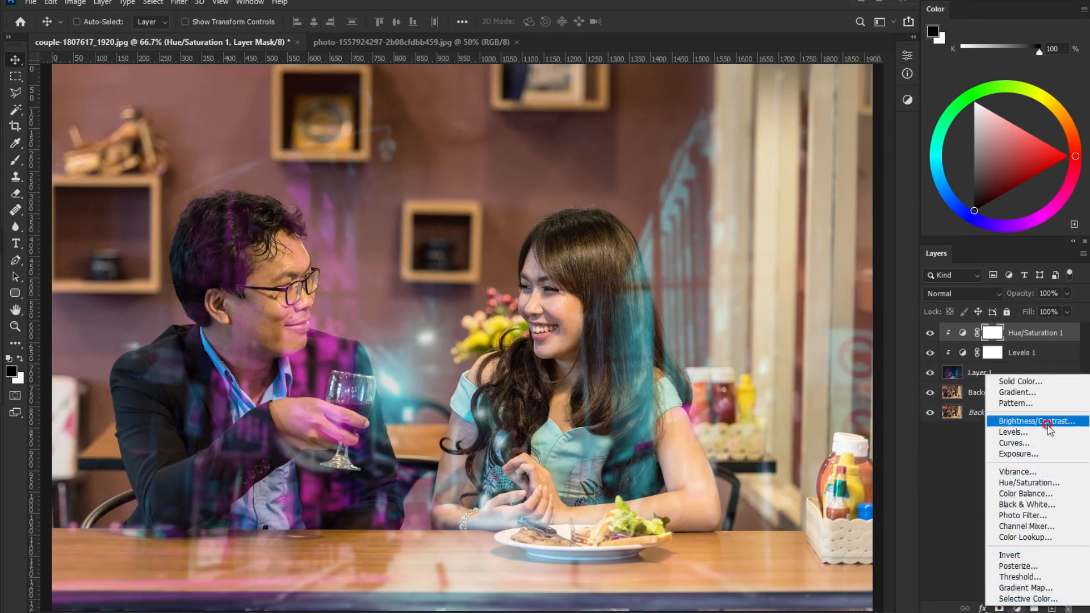
{"action": "left_click", "coordinate": [1046, 422]}
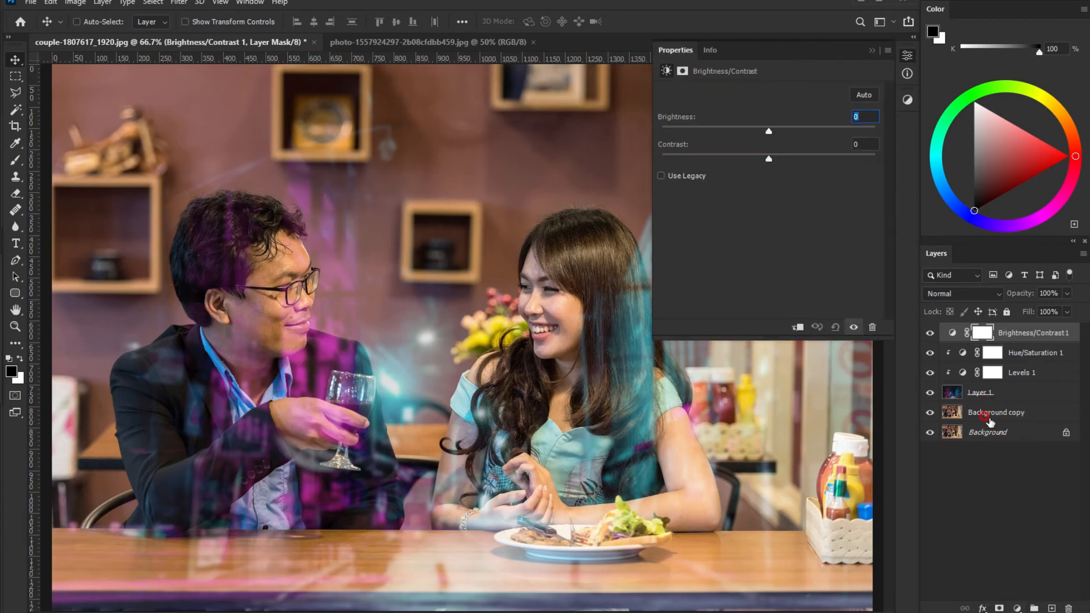
{"action": "left_click", "coordinate": [767, 159]}
{"action": "mouse_move", "coordinate": [768, 132]}
{"action": "left_mouse_down"}
{"action": "mouse_move", "coordinate": [732, 134]}
{"action": "mouse_move", "coordinate": [829, 139]}
{"action": "mouse_move", "coordinate": [750, 154]}
{"action": "mouse_move", "coordinate": [771, 161]}
{"action": "mouse_move", "coordinate": [759, 170]}
{"action": "mouse_move", "coordinate": [812, 178]}
{"action": "mouse_move", "coordinate": [803, 178]}
{"action": "left_mouse_up"}
{"action": "left_click", "coordinate": [769, 161]}
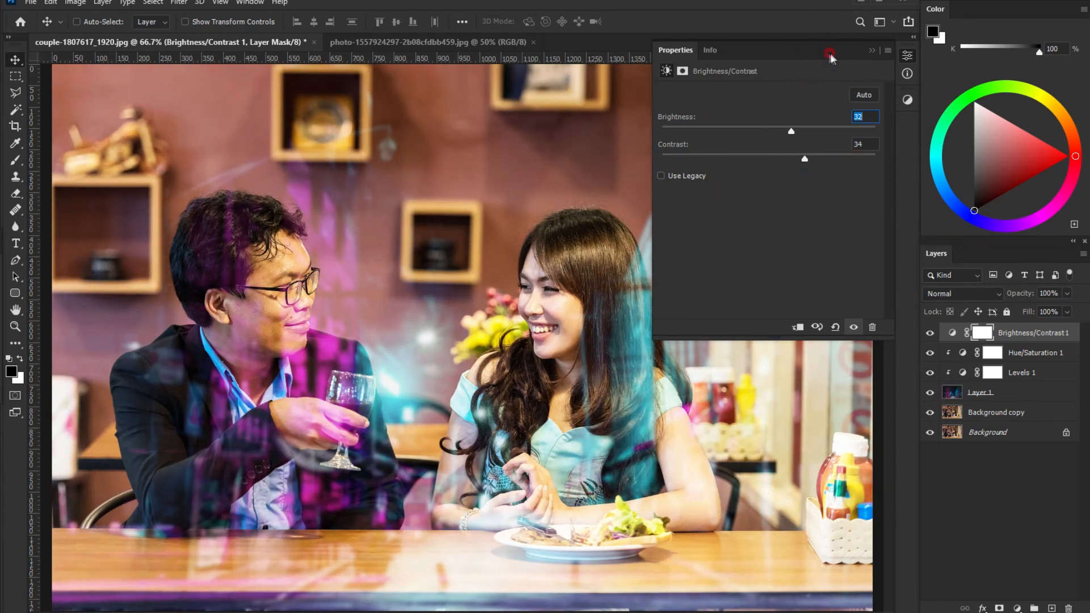
{"action": "left_click", "coordinate": [872, 50]}
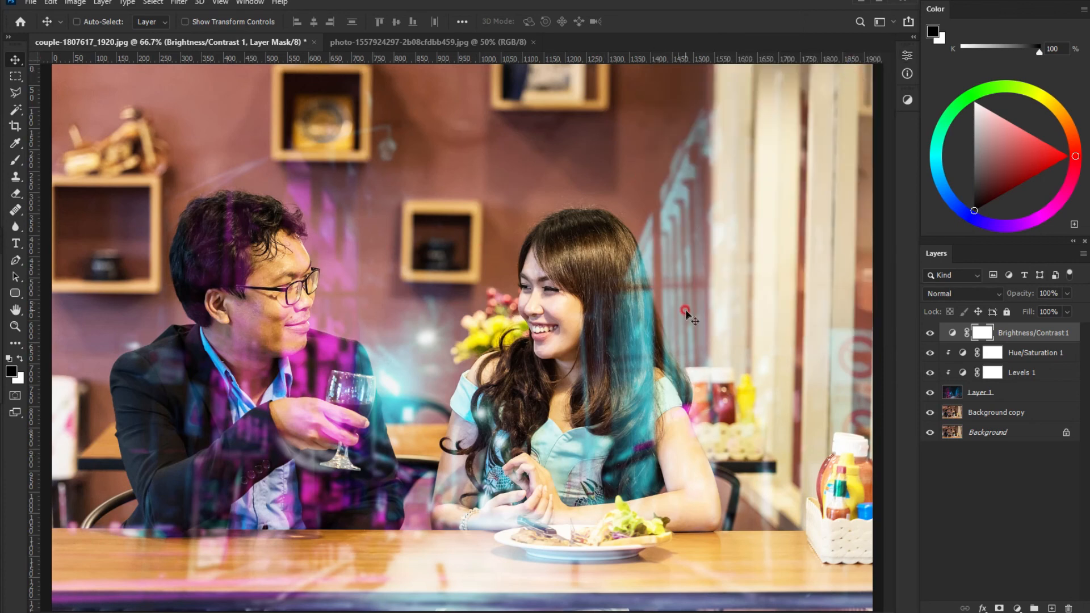
{"action": "key", "text": "ctrl+0"}
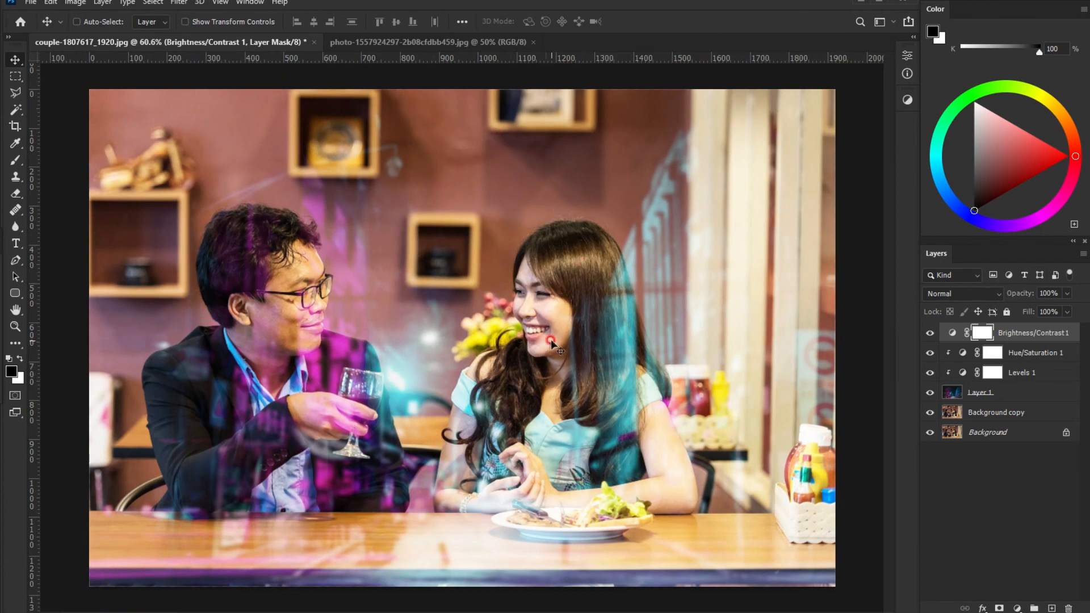